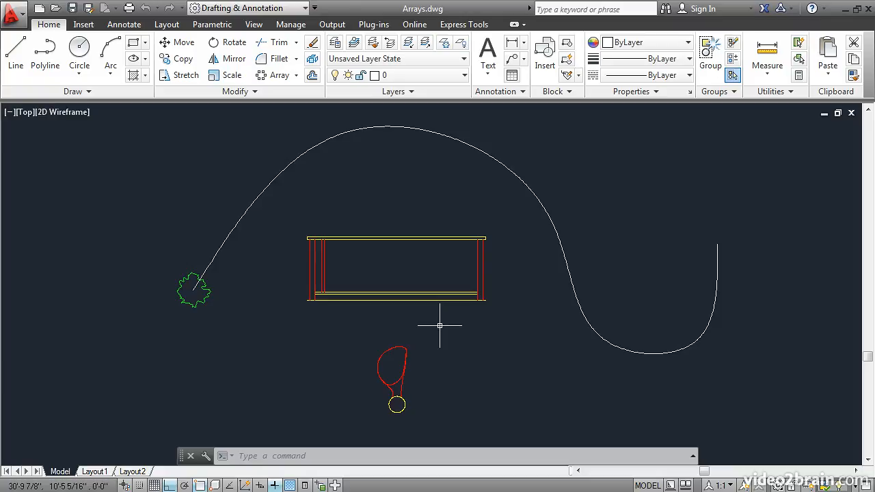
- Start a rectangular array from the two closely spaced vertical baluster lines beside the railing's left post
left_click(296, 76)
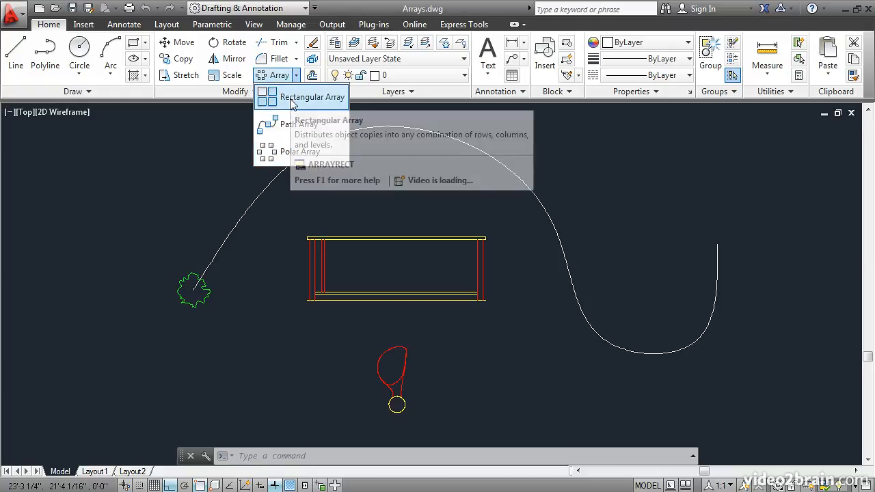
left_click(293, 99)
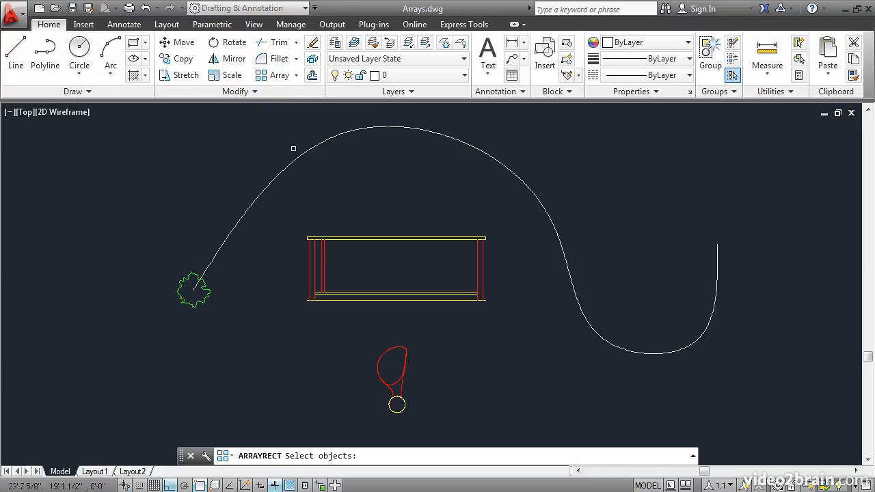
left_click(321, 264)
left_click(322, 264)
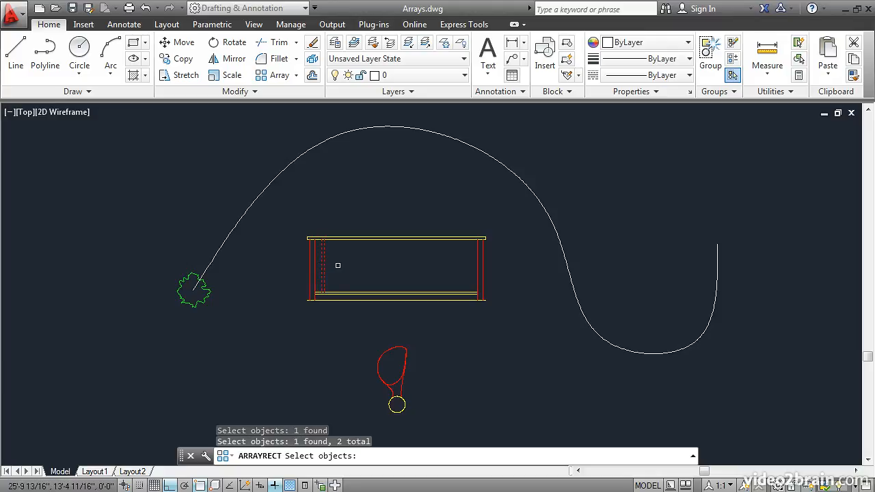
key("Return")
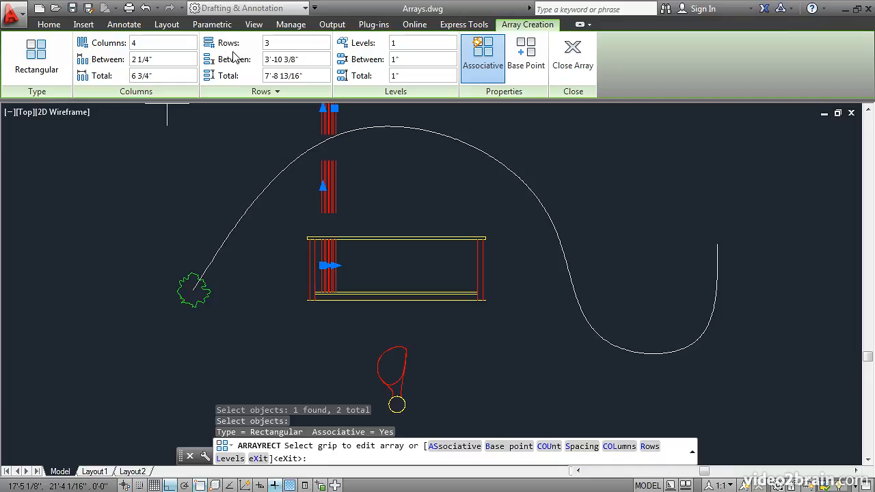
- Set the baluster array's number of rows to 1
left_click(272, 43)
type("1")
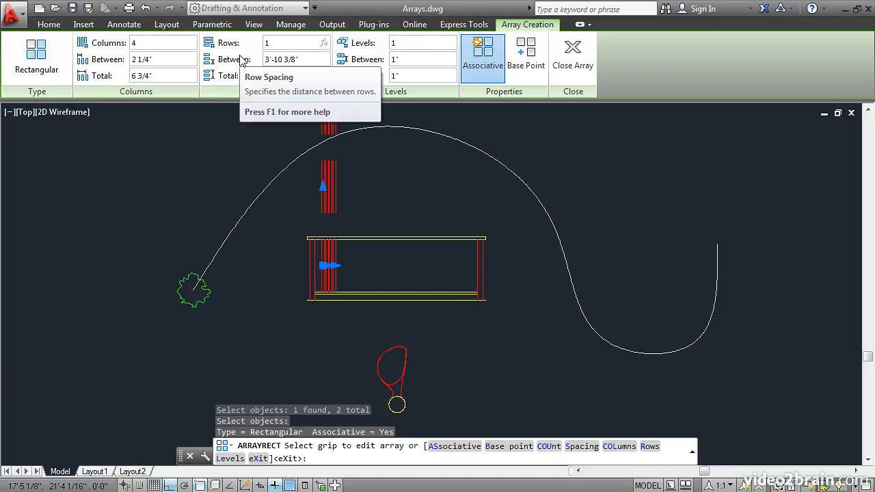
key("Return")
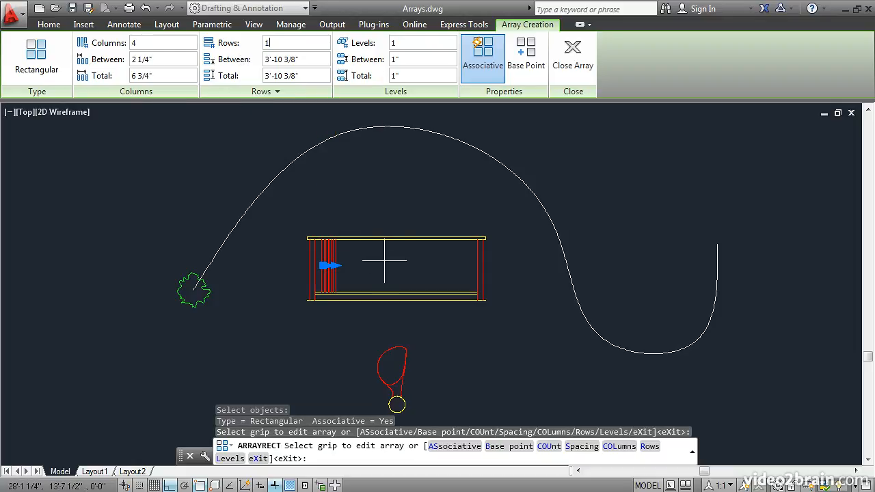
- Set the distance between the array's columns to 5.5 inches
scroll(384, 261, "up", 2)
scroll(384, 260, "up", 2)
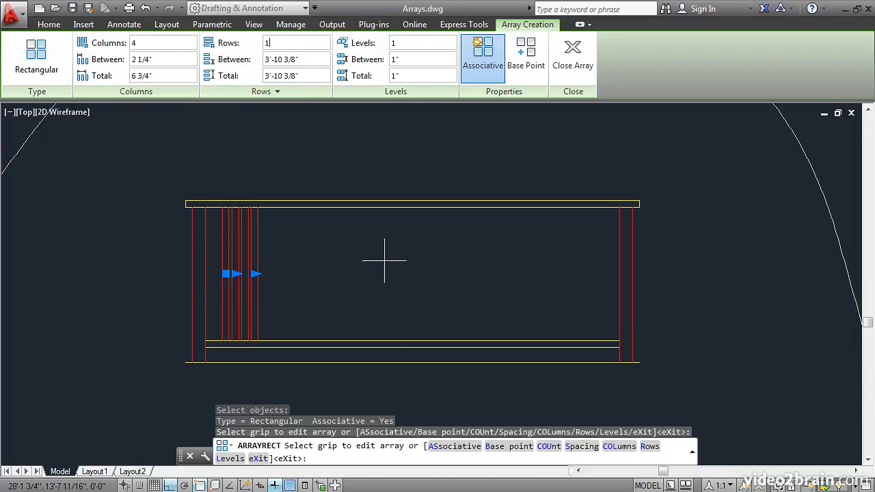
scroll(384, 261, "up", 2)
middle_click_drag(387, 258, 390, 230)
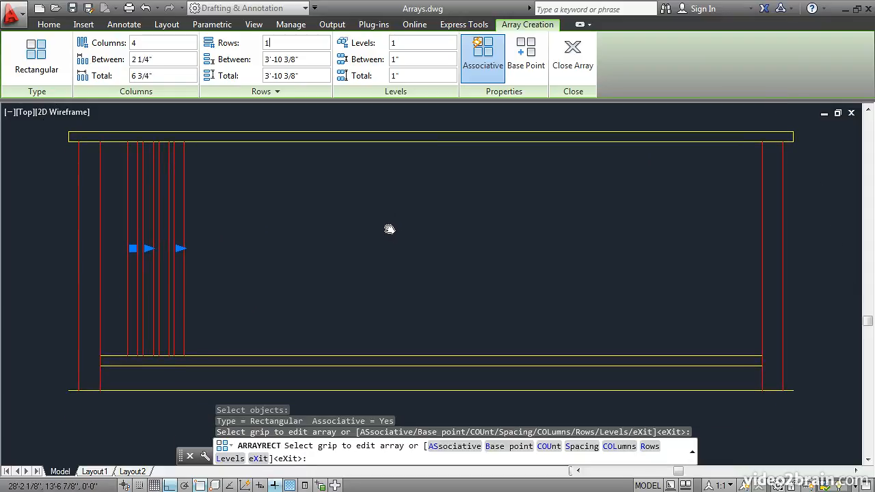
left_click(133, 61)
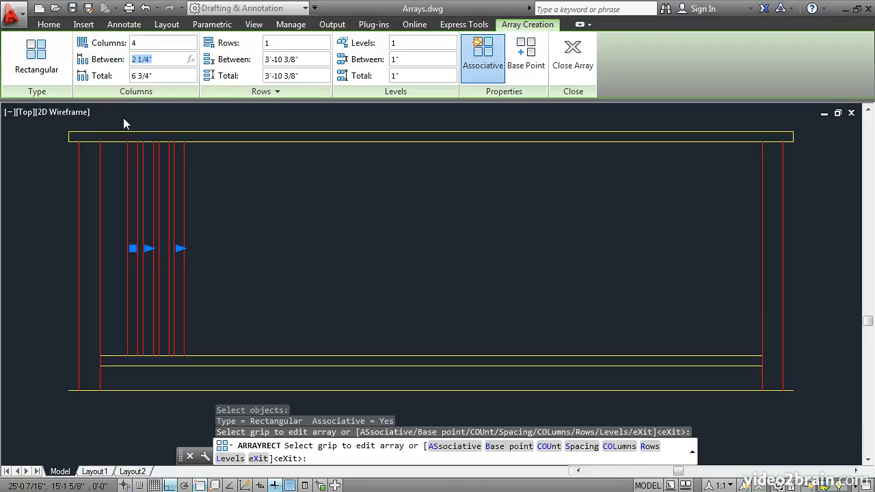
type("5.5")
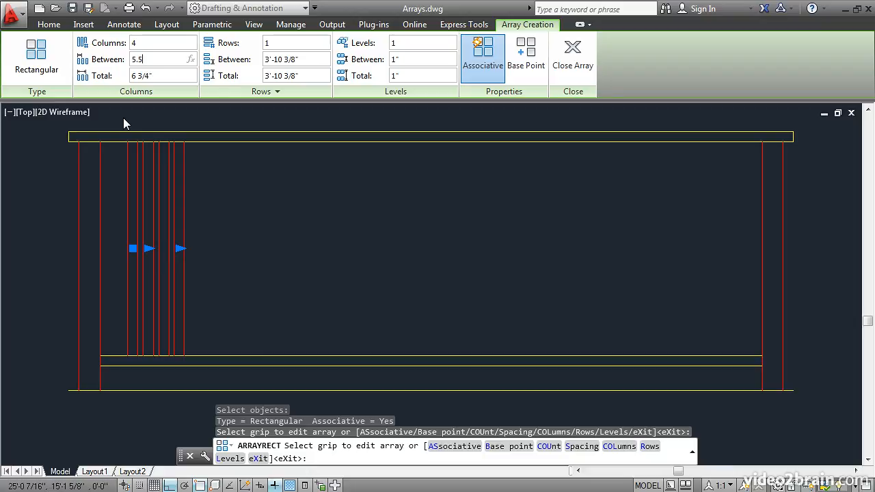
key("Return")
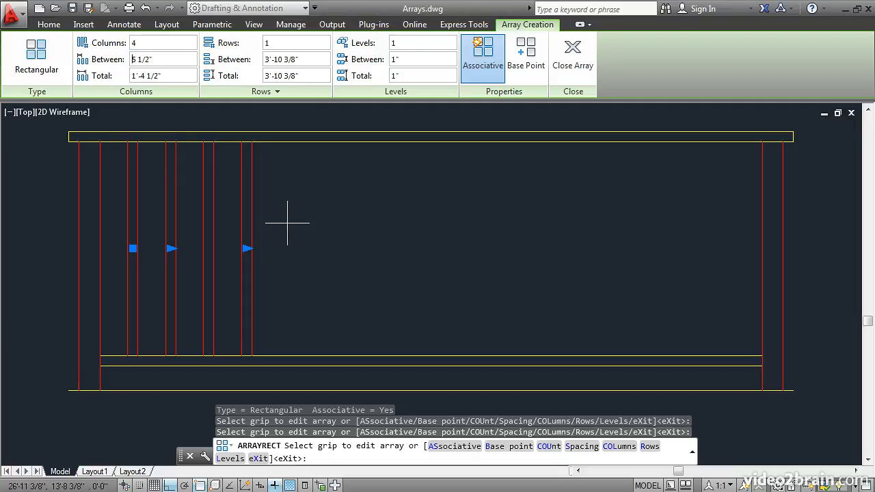
- Extend the array to 16 columns toward the right post and finish it as an associative array
left_click(246, 248)
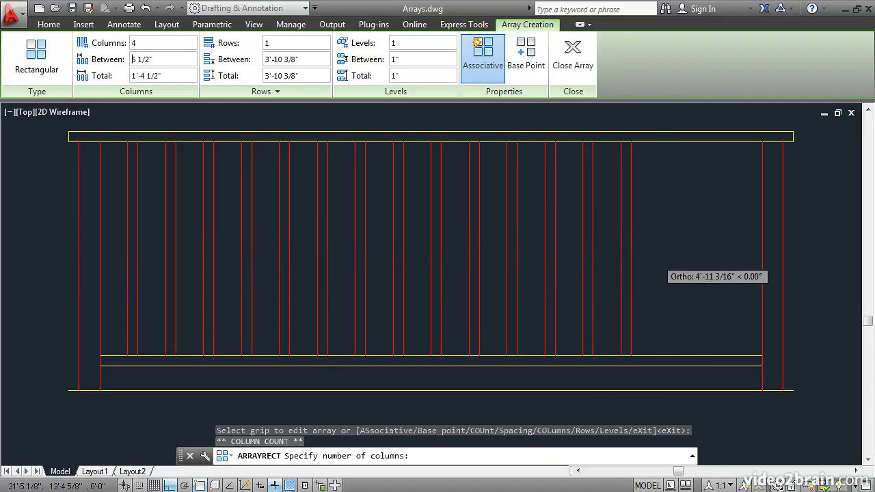
left_click(732, 263)
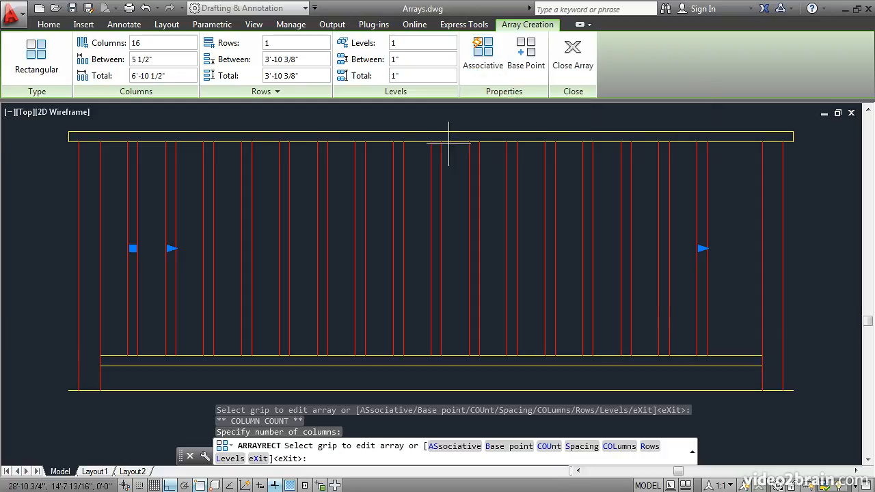
left_click(484, 54)
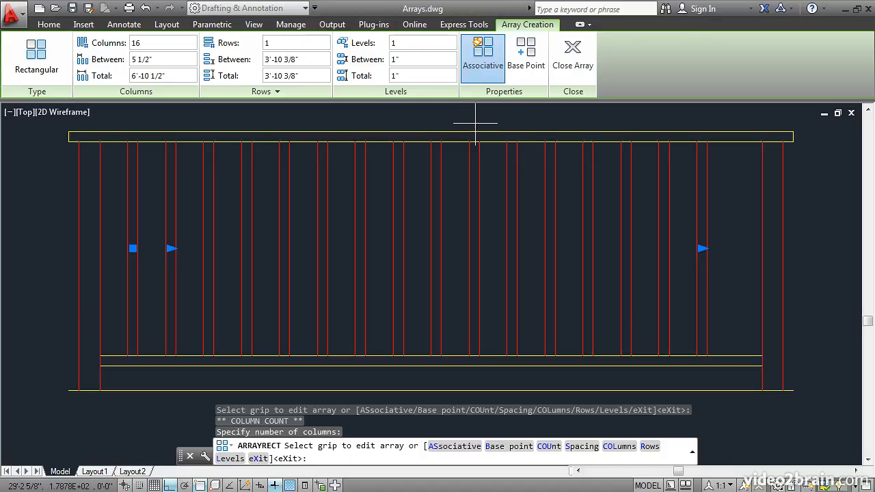
left_click(572, 61)
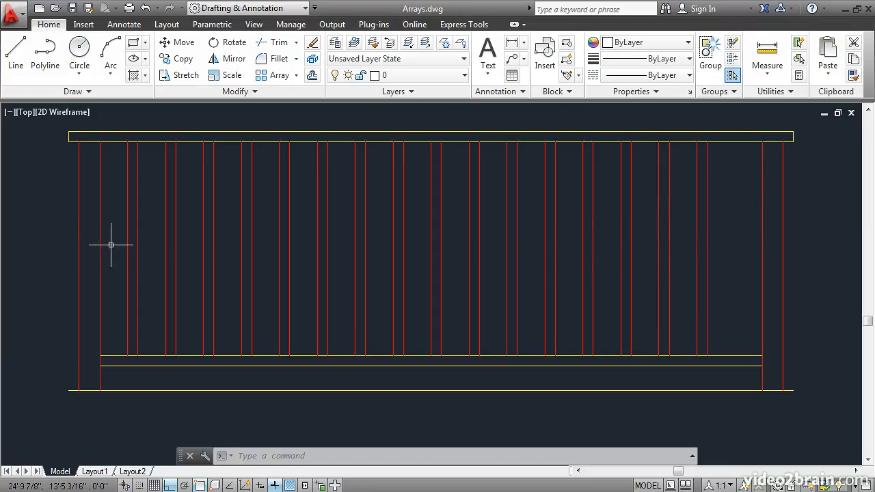
- Move the baluster array from the first baluster's lower-left corner to the left post's inner edge at the bottom rail
mouse_move(121, 248)
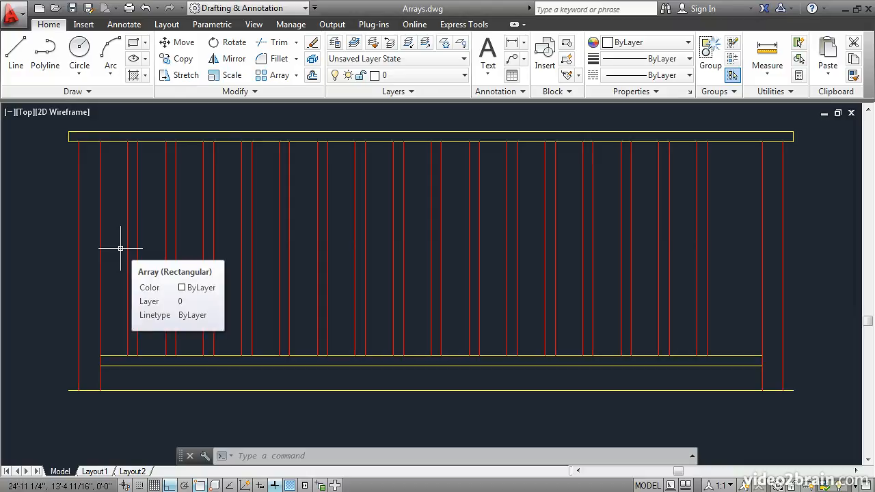
left_click(178, 41)
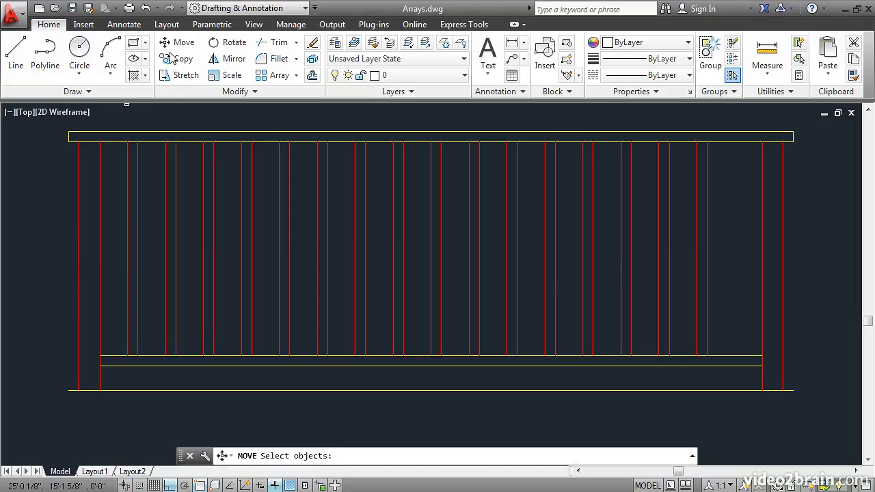
left_click(127, 319)
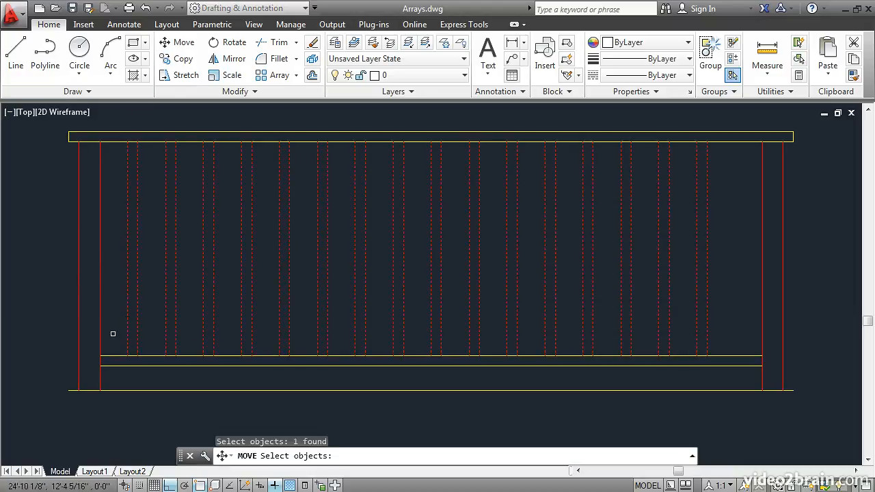
key("Return")
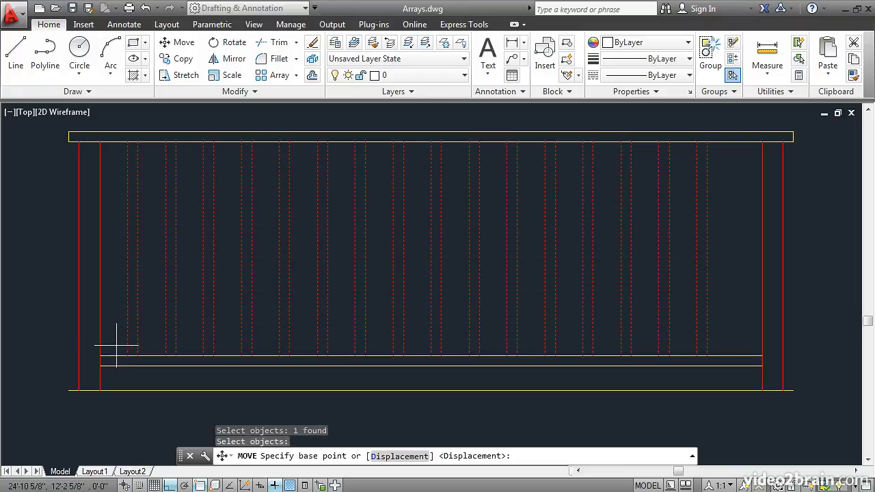
left_click(127, 355)
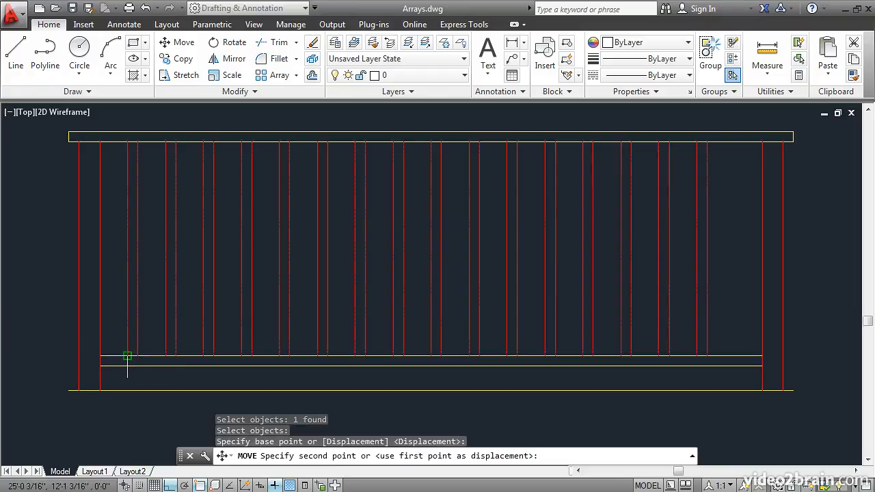
left_click(99, 355)
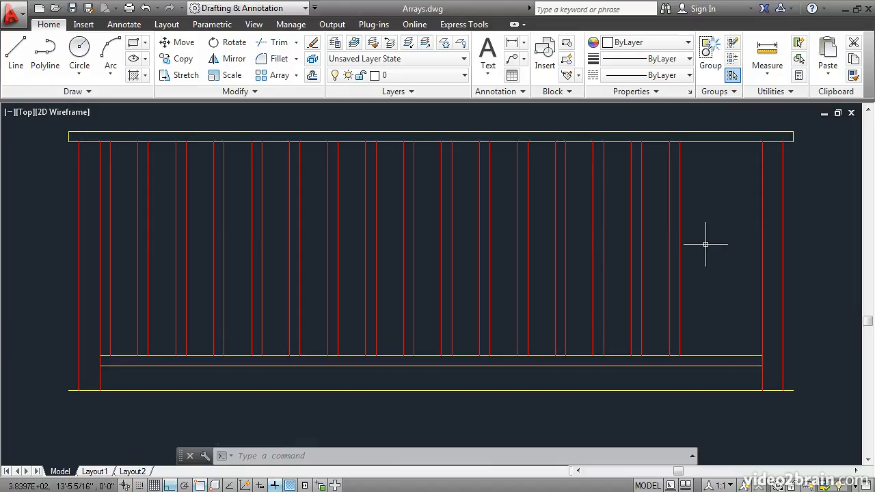
- Move the array from the last baluster's lower-right corner to the midpoint between that corner and the right post's inner edge
left_click(180, 46)
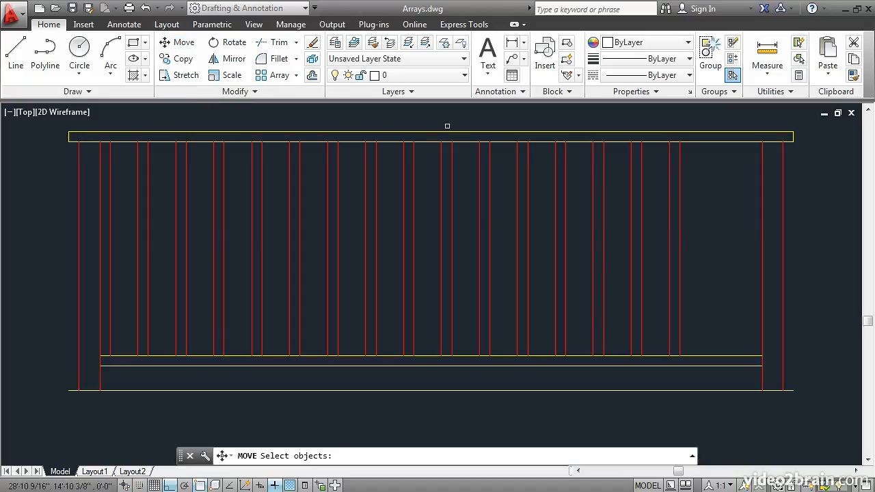
left_click(680, 229)
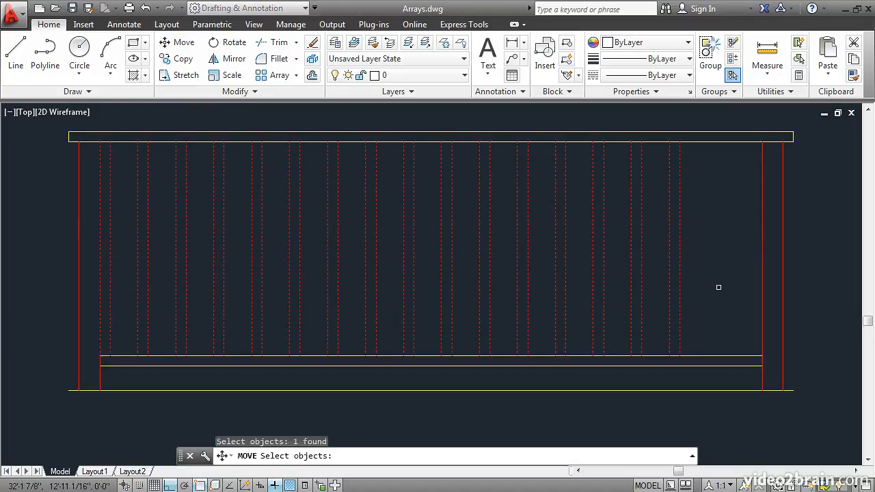
key("Return")
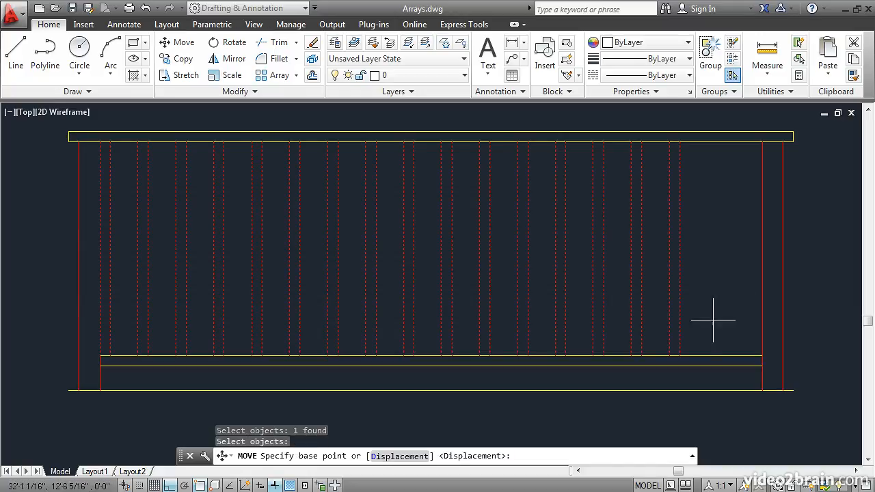
left_click(680, 356)
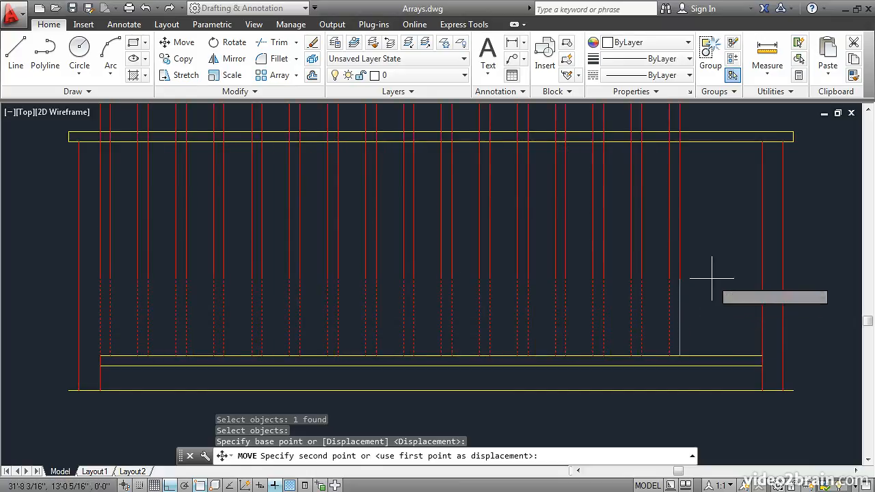
right_click(694, 225, "shift")
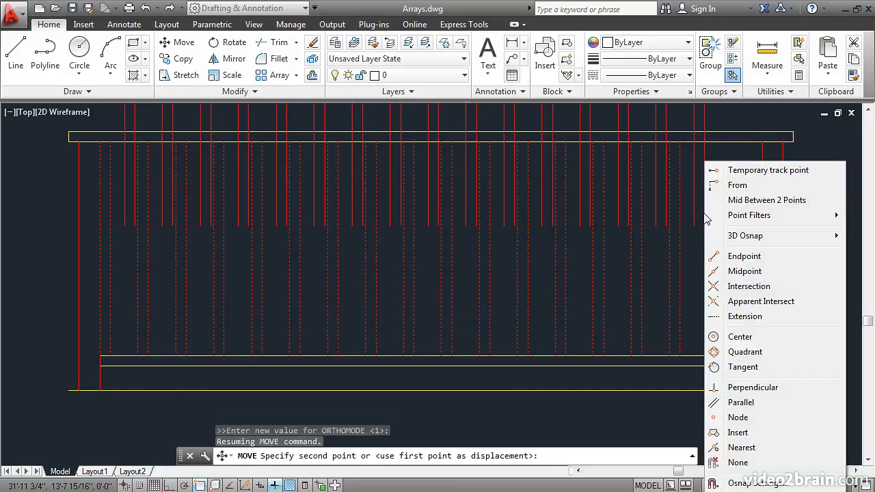
left_click(744, 202)
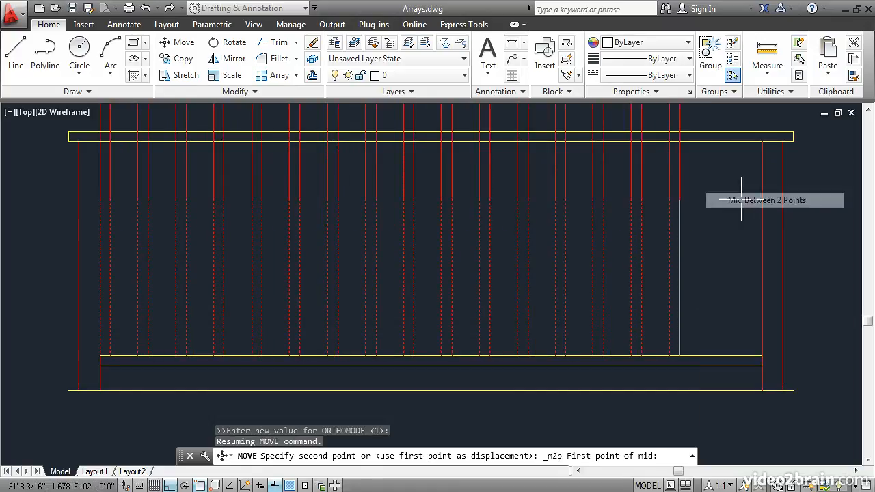
left_click(680, 356)
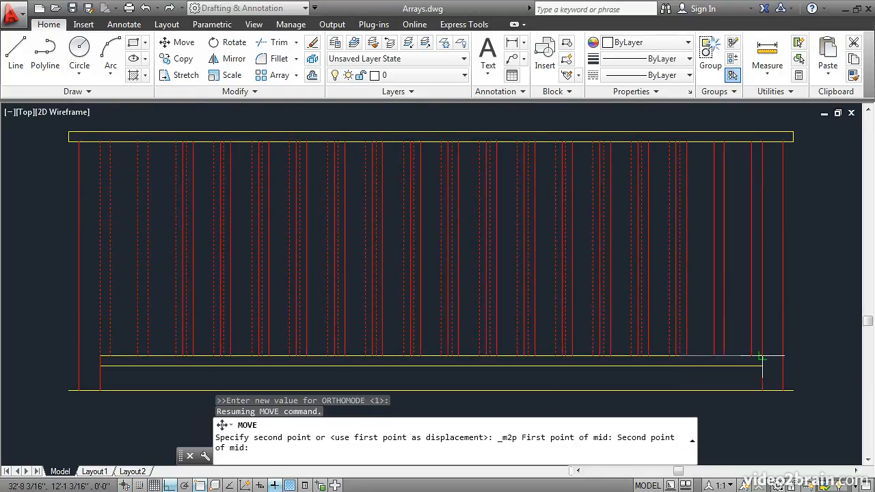
left_click(763, 357)
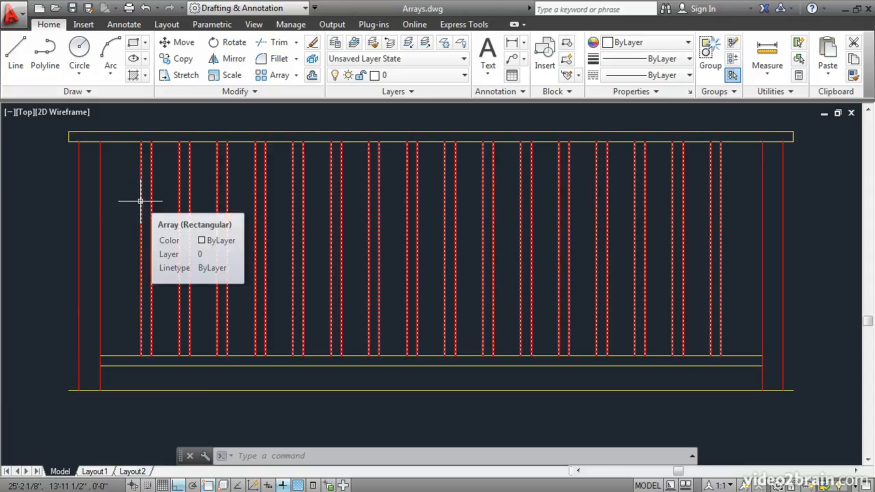
- Set the existing baluster array's column count to 17 and finish editing the array
left_click(136, 208)
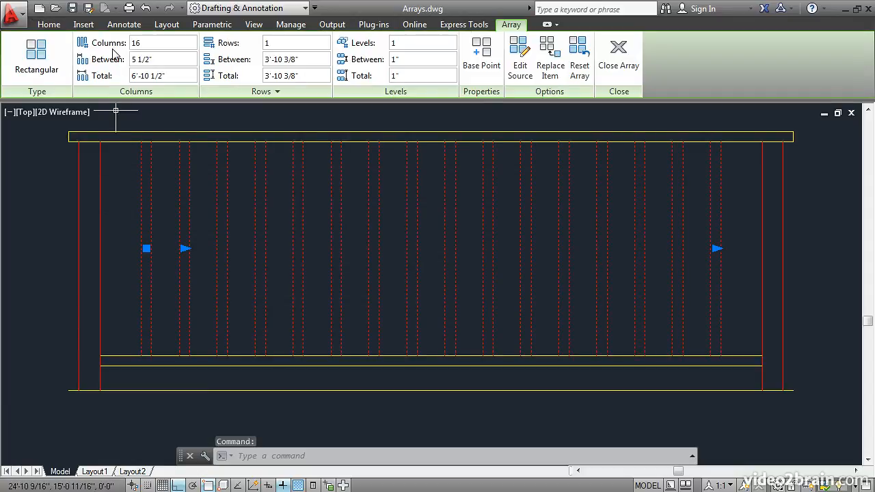
left_click(144, 43)
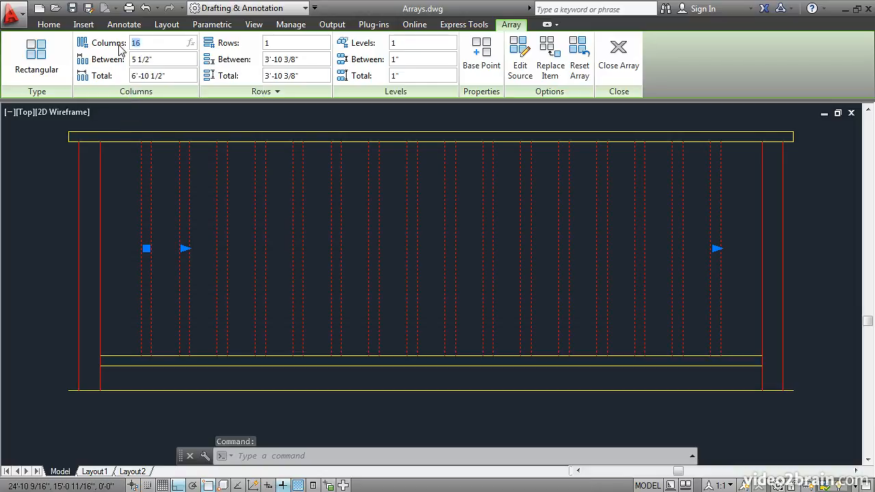
key("Return")
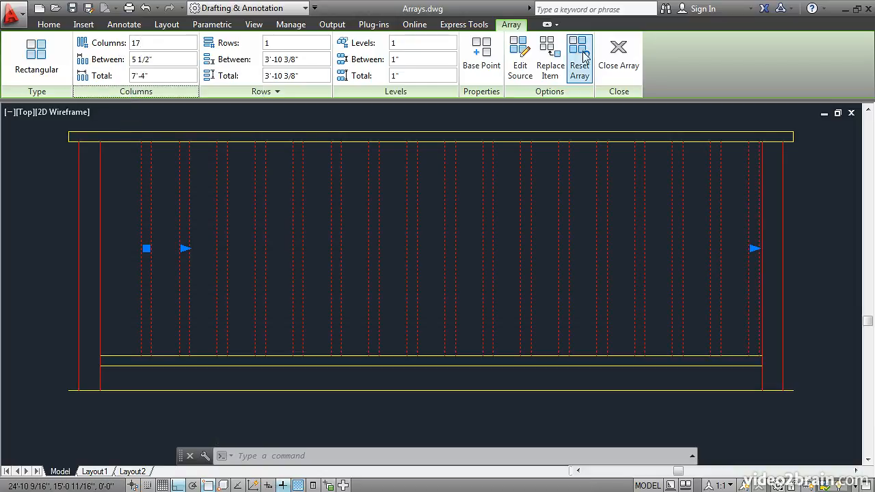
left_click(612, 57)
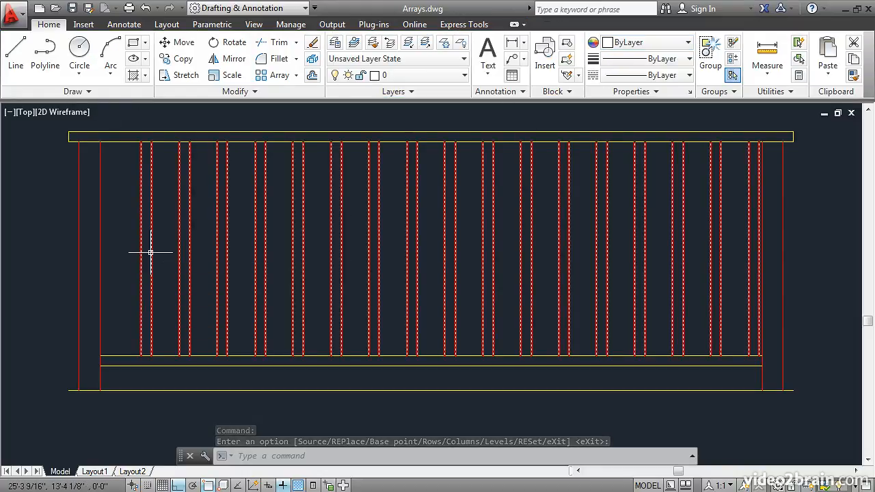
- Move the widened baluster array from the first baluster's lower-left corner to the left post's inner edge at the bottom rail
type("m")
key("Return")
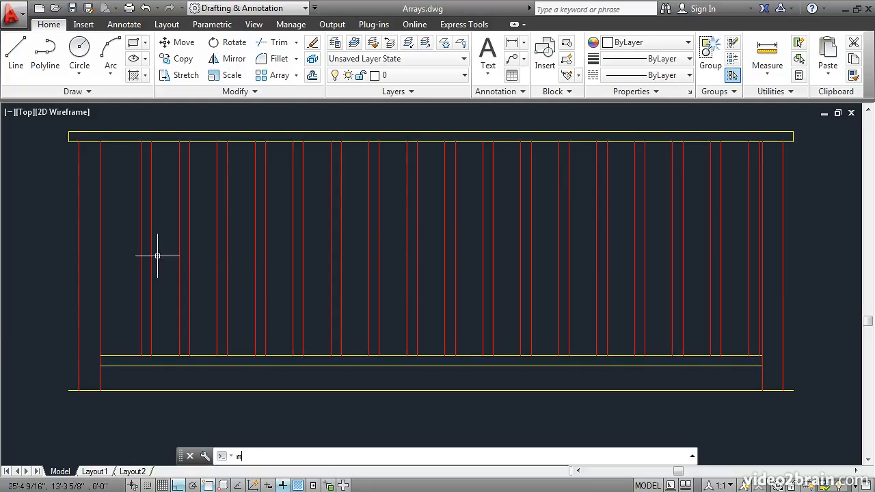
left_click(151, 336)
key("Return")
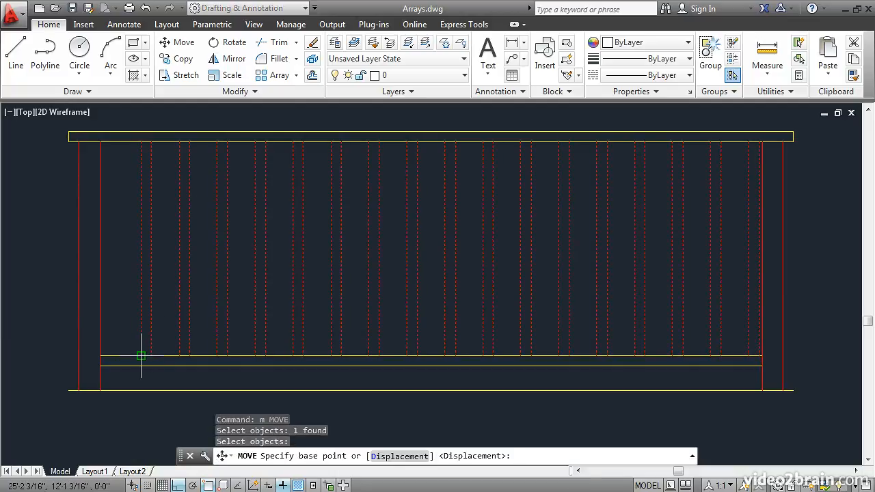
left_click(141, 355)
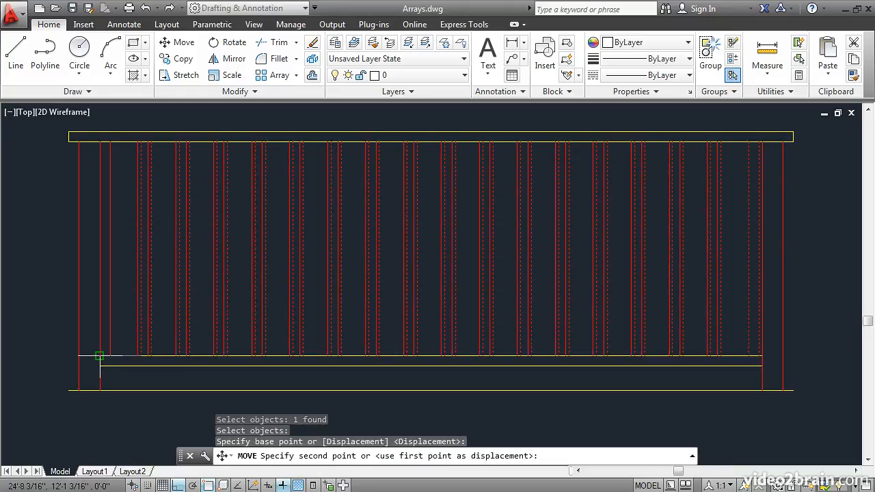
left_click(100, 355)
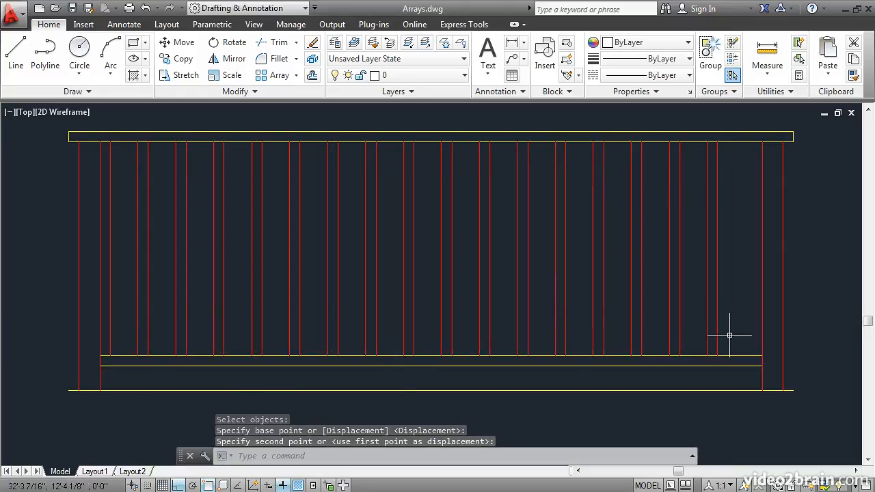
- Centre the baluster array by moving its last baluster's lower-right corner to the midpoint between that corner and the right post's inner edge
key("Return")
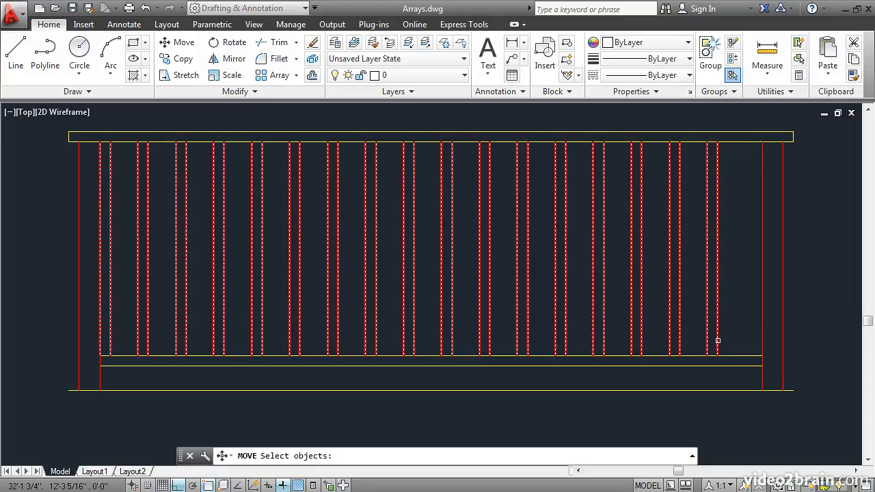
left_click(718, 340)
key("Return")
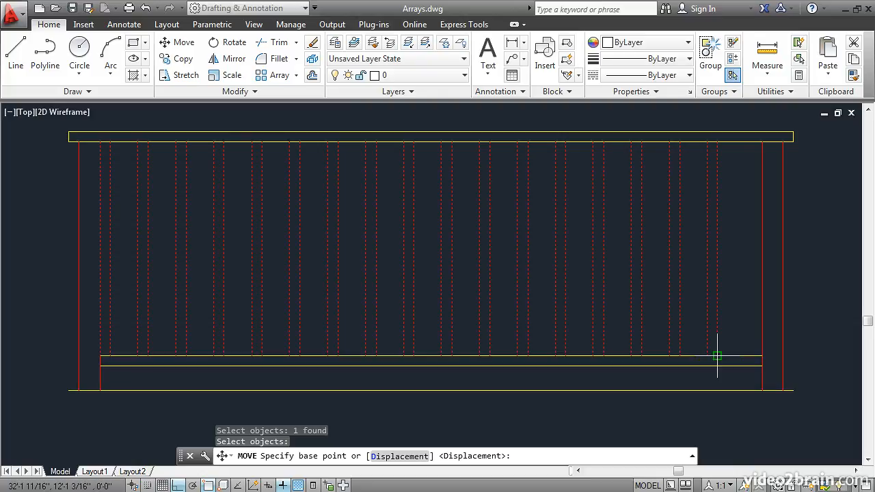
left_click(718, 355)
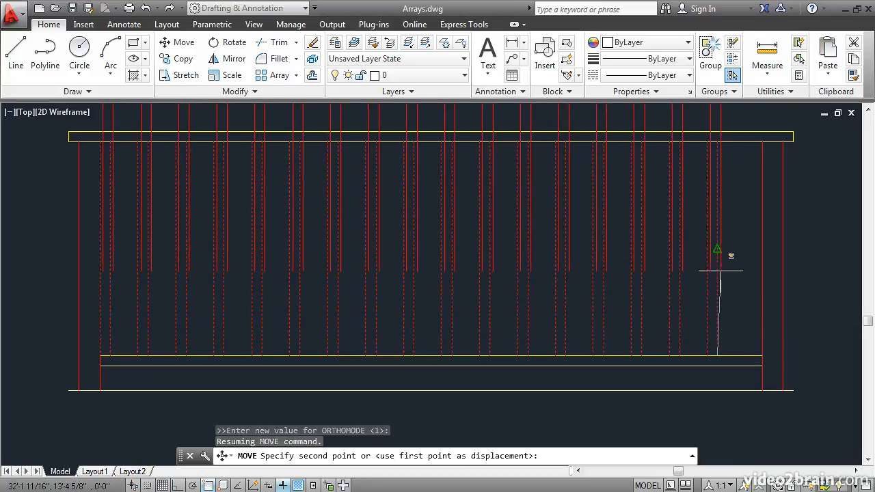
right_click(719, 271, "shift")
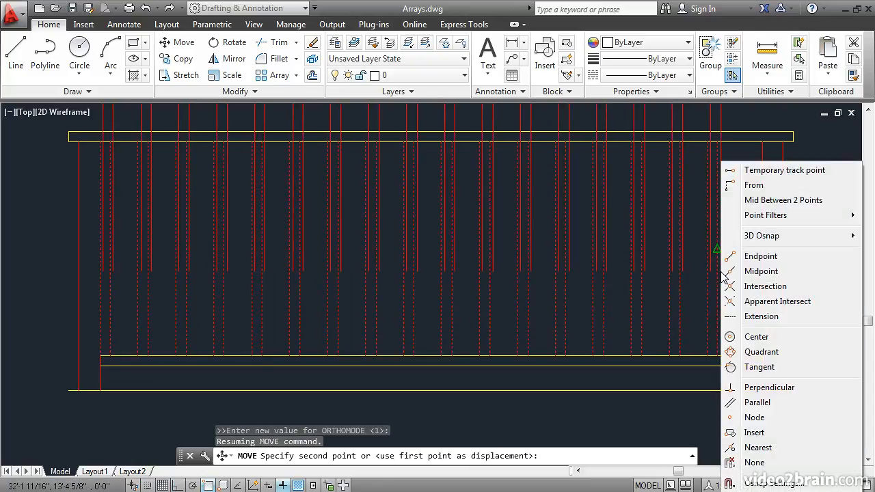
left_click(782, 200)
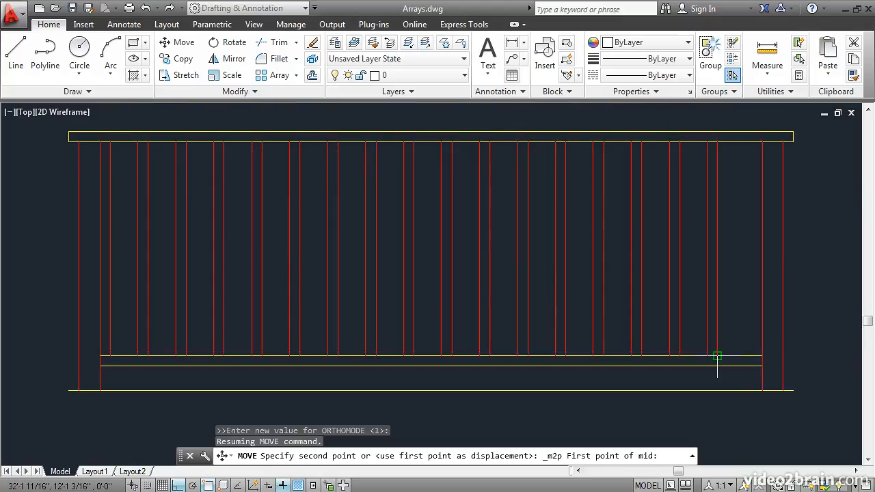
left_click(760, 357)
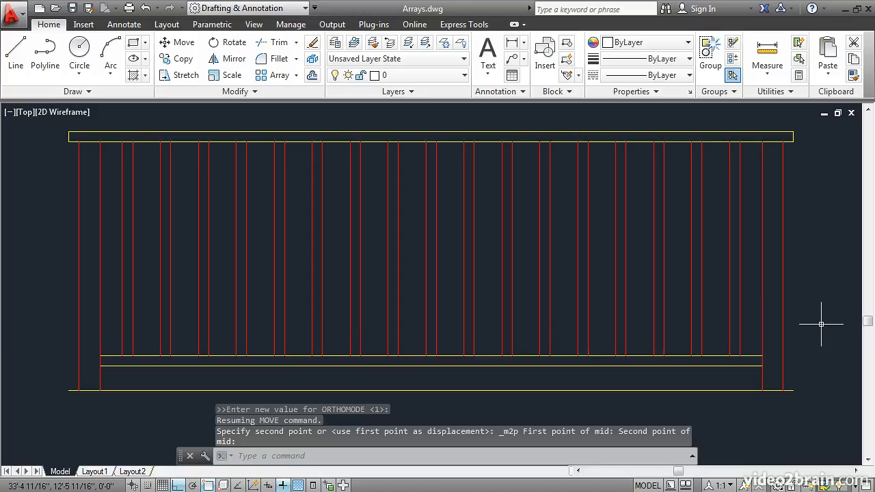
- Explode the baluster array and check that a single baluster line can be selected, leaving nothing selected
left_click(313, 60)
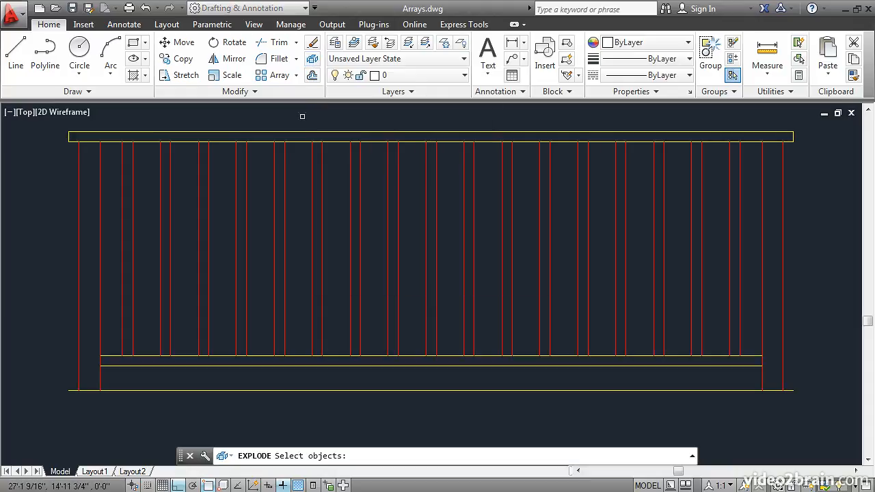
left_click(312, 246)
key("Return")
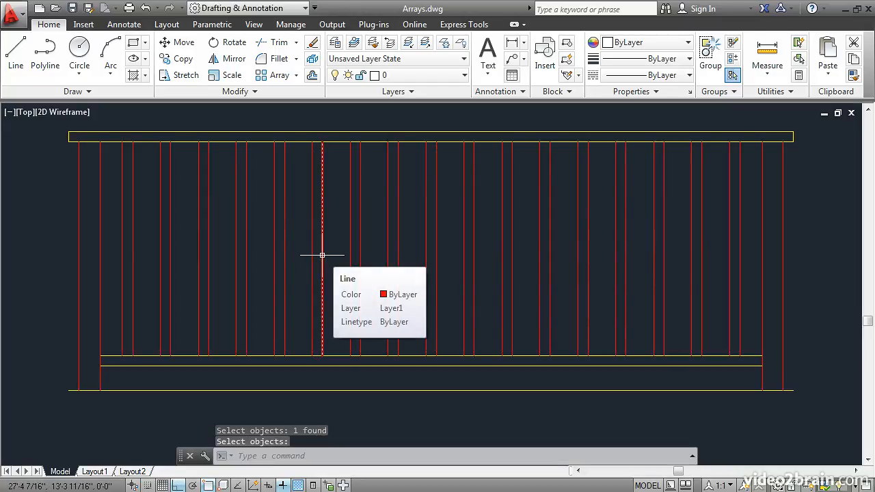
left_click(322, 255)
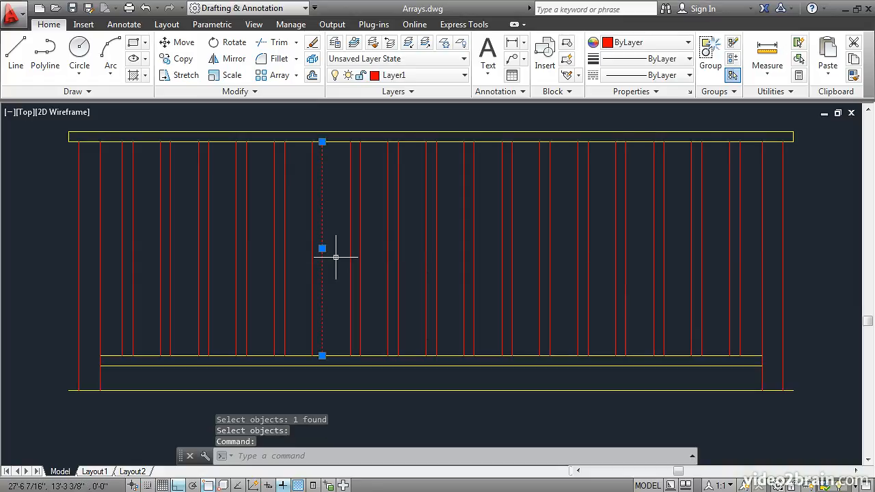
key("Escape")
- Create an associative polar array of the red propeller blade around the centre of the yellow hub circle
scroll(336, 257, "up", 1)
scroll(336, 257, "down", 3)
middle_click_drag(345, 381, 348, 173)
middle_click_drag(346, 362, 336, 289)
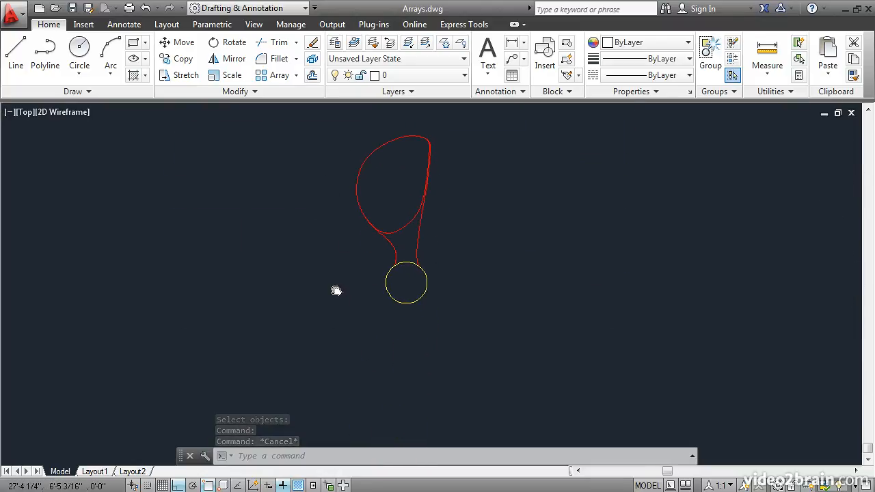
left_click(295, 75)
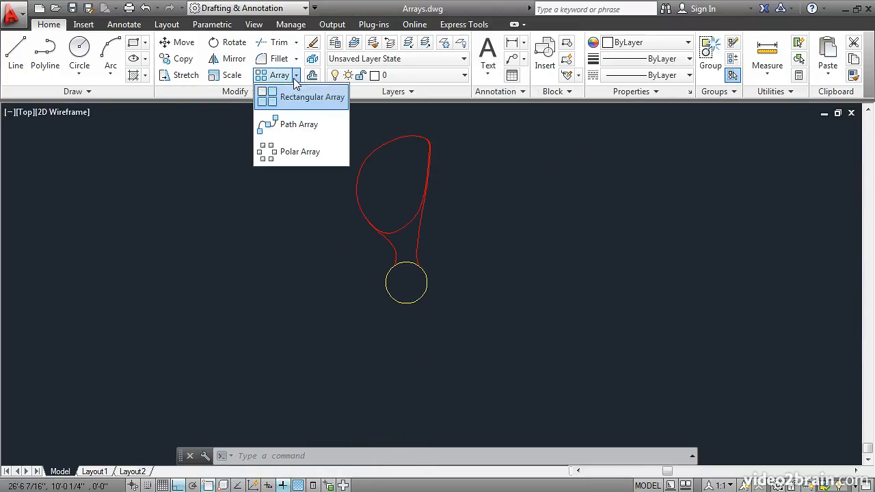
left_click(283, 156)
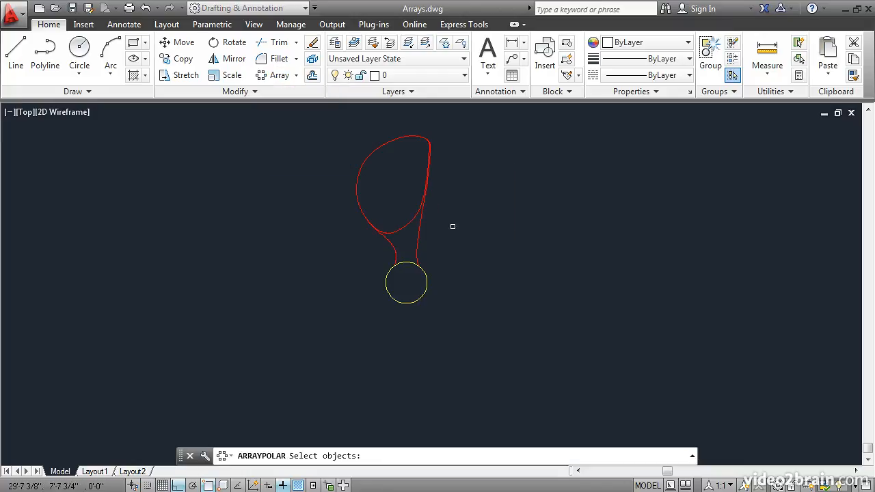
left_click(441, 244)
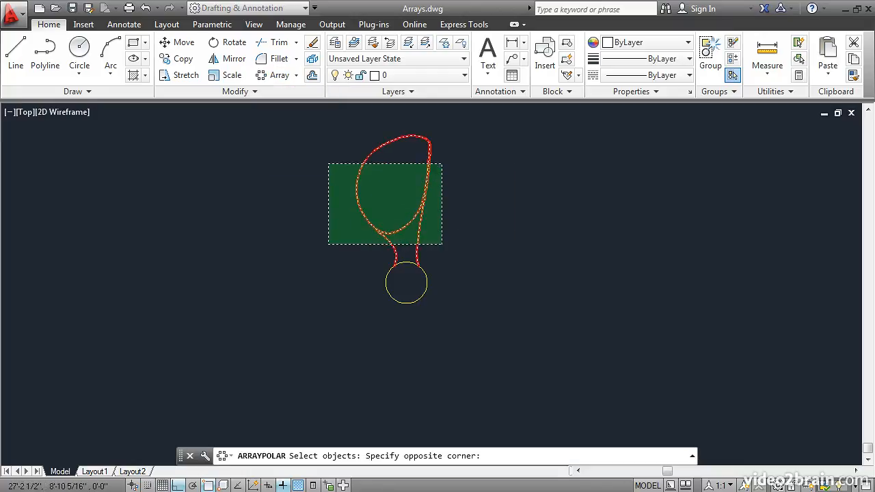
left_click(329, 160)
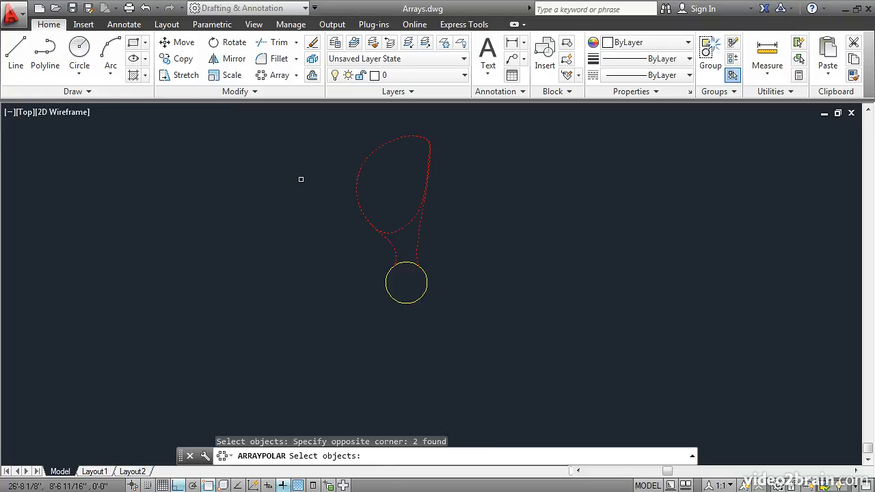
key("Return")
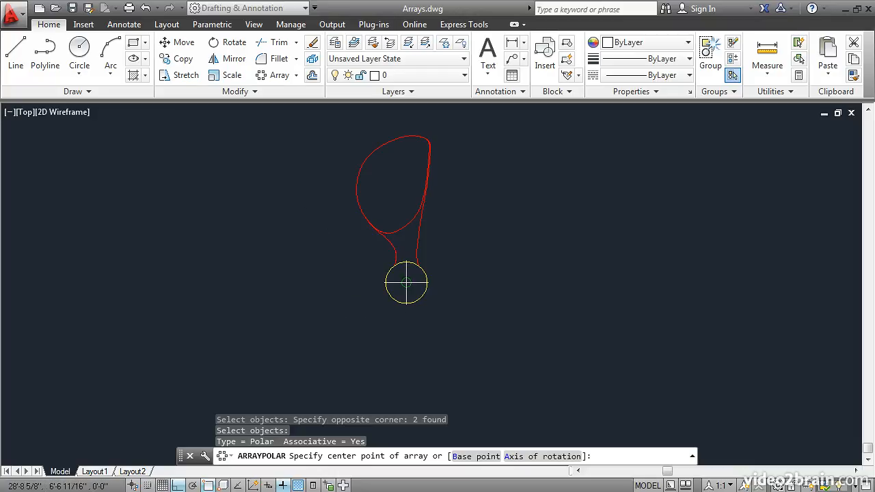
left_click(406, 282)
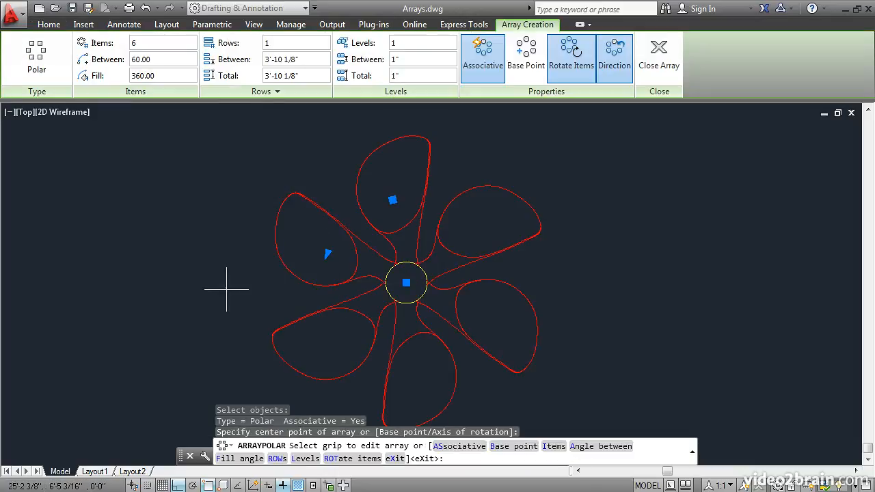
- Set the propeller blade polar array's item count to 4
left_click(139, 45)
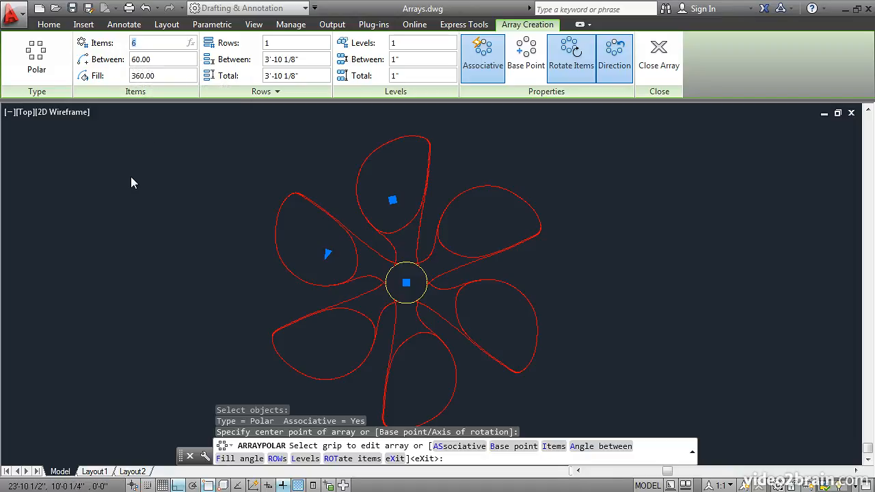
type("4")
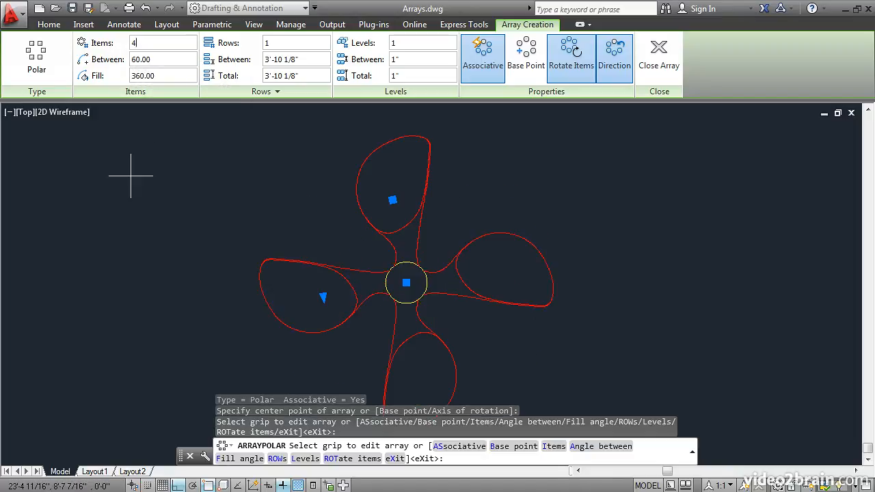
scroll(183, 230, "down", 2)
middle_click_drag(183, 229, 242, 219)
scroll(246, 211, "up", 2)
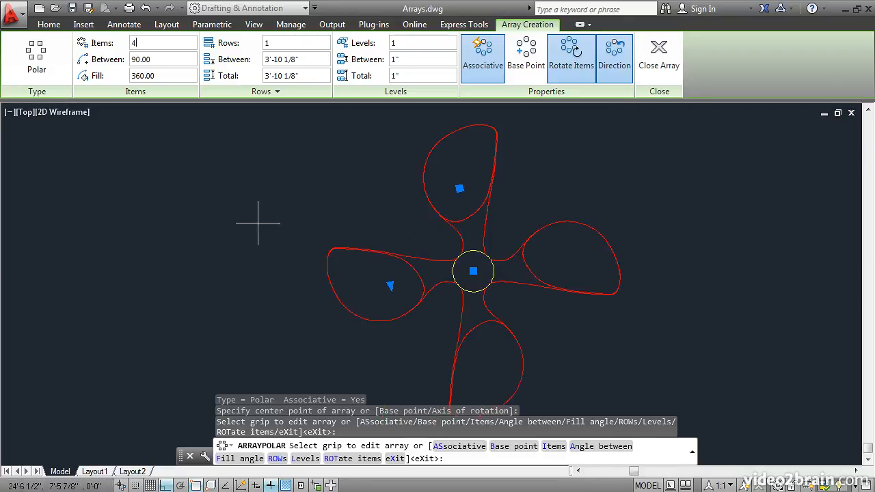
- Set the propeller blade polar array's item count to 3
left_click_drag(138, 44, 119, 45)
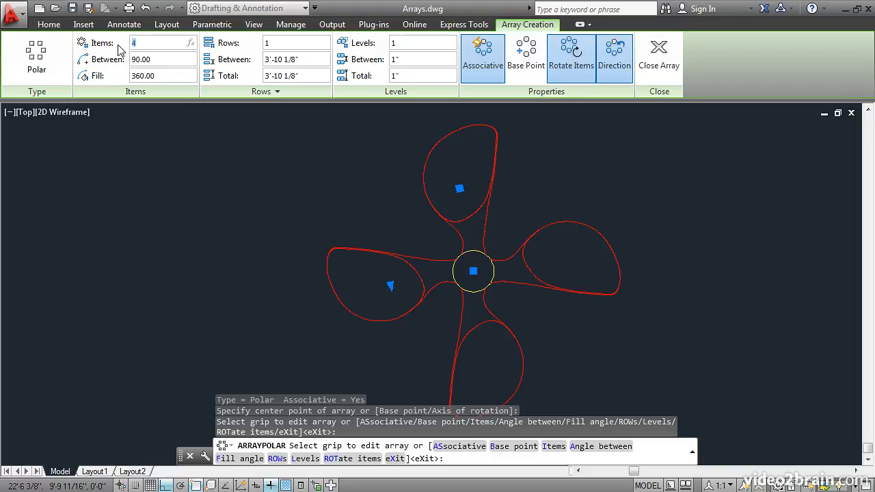
key("Return")
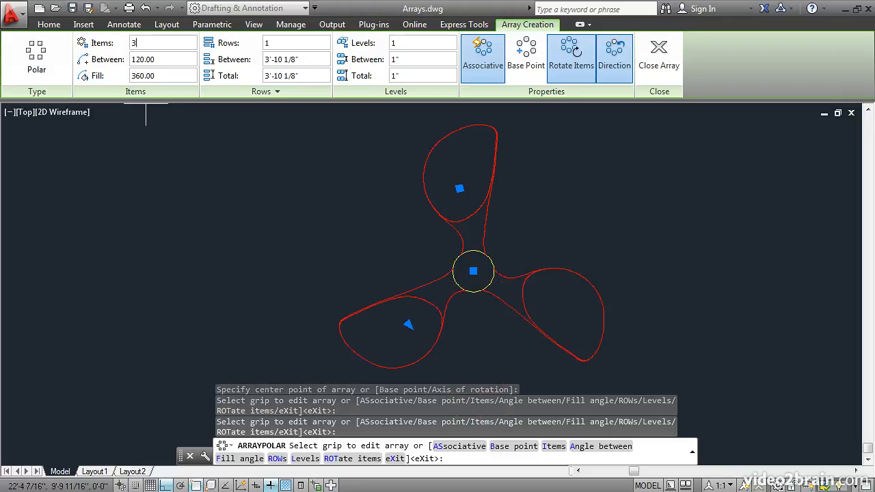
middle_click_drag(320, 197, 270, 203)
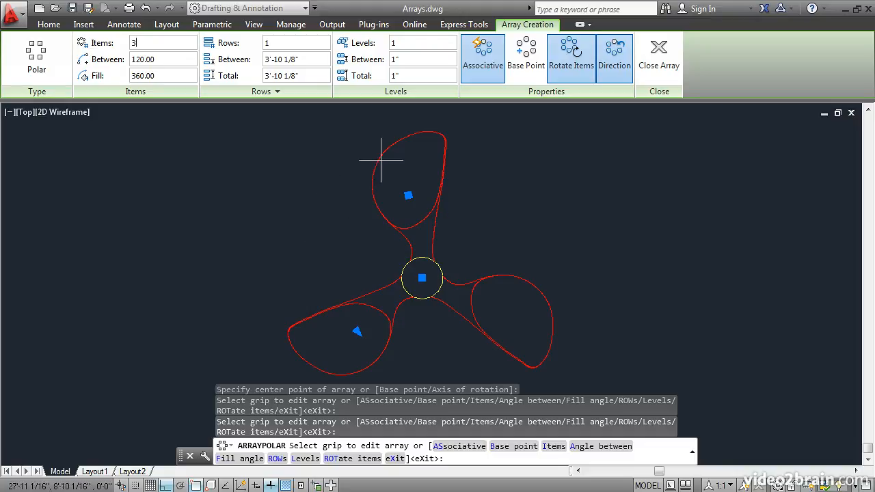
- Turn Rotate Items off and back on for the blade array, and finish the array
left_click(567, 60)
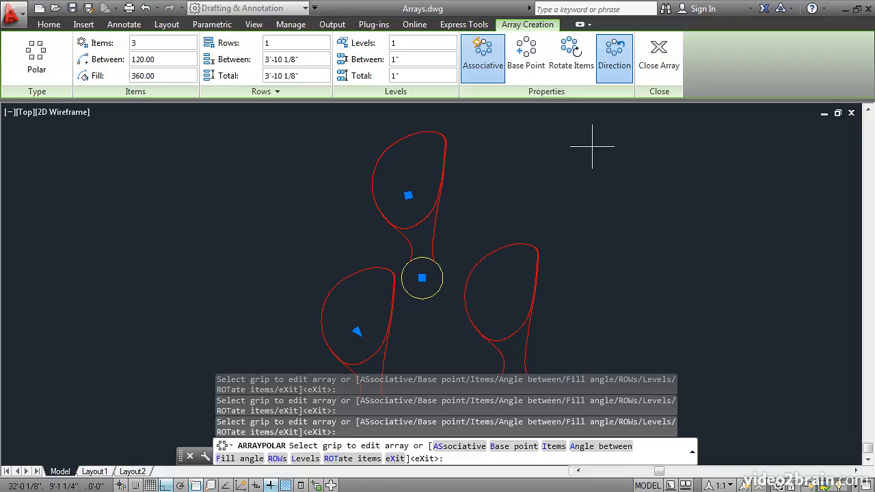
left_click(566, 61)
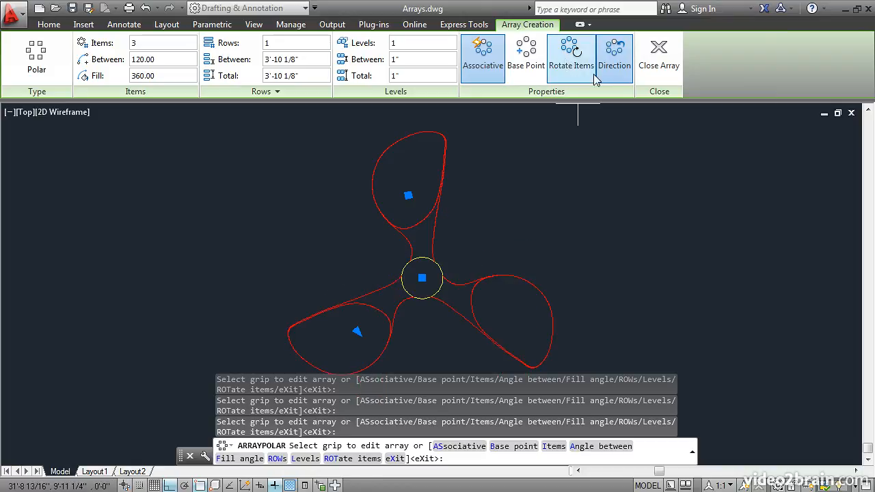
left_click(661, 63)
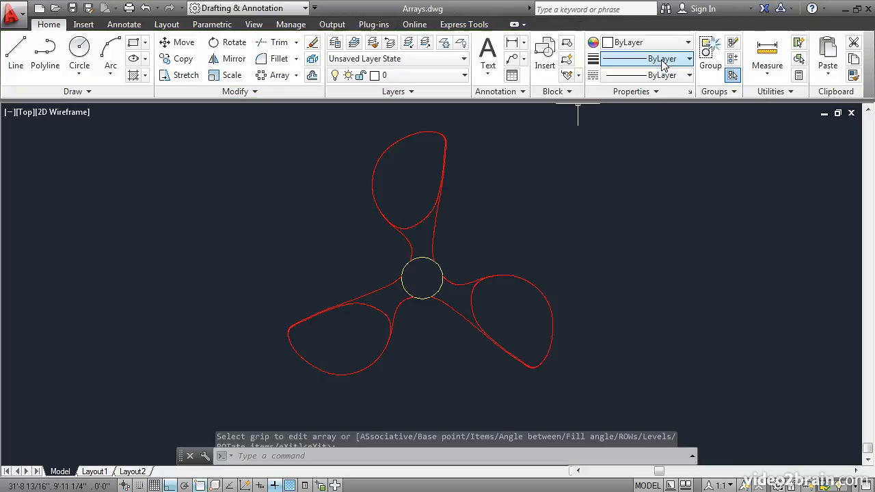
- Create an associative path array of the green shrub along the white curve, picking the curve near its shrub end
scroll(549, 192, "down", 2)
scroll(549, 193, "down", 3)
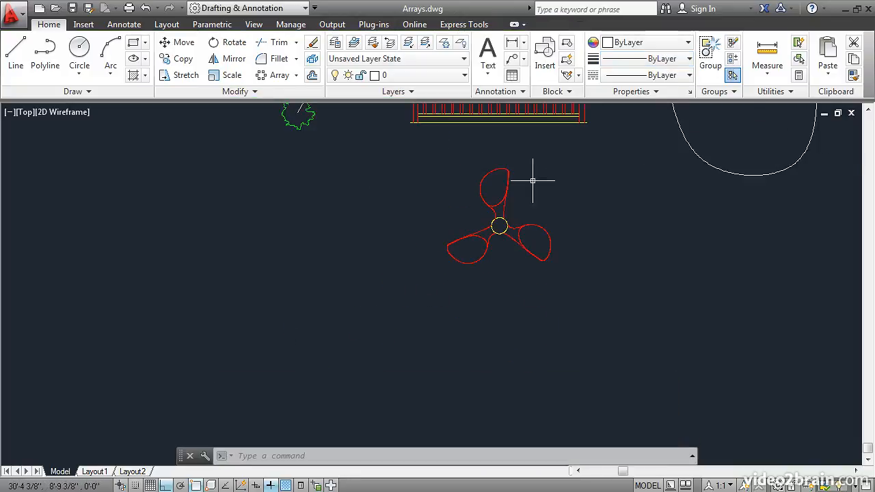
mouse_move(428, 149)
middle_mouse_down()
mouse_move(390, 260)
mouse_move(318, 358)
middle_mouse_up()
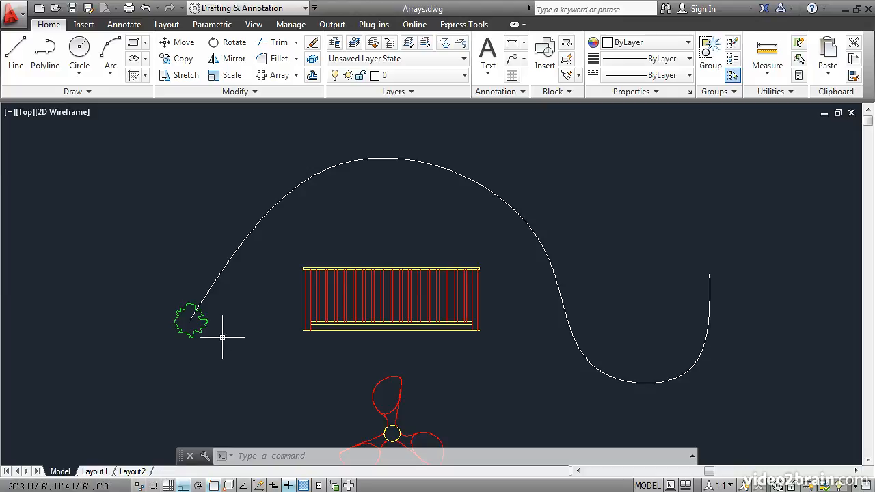
left_click(296, 75)
left_click(281, 124)
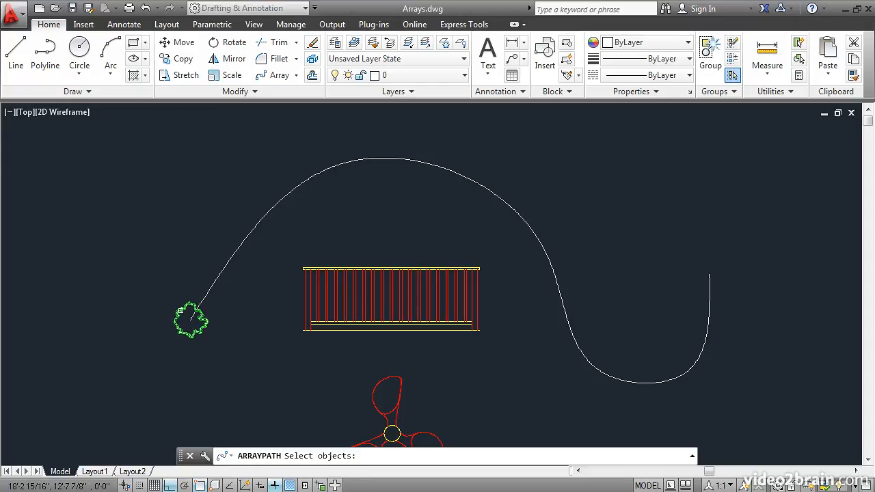
left_click(180, 312)
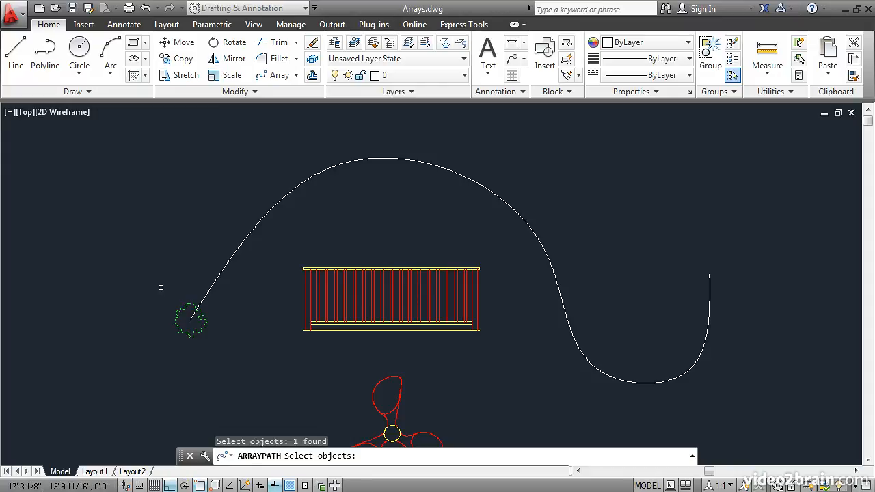
key("Return")
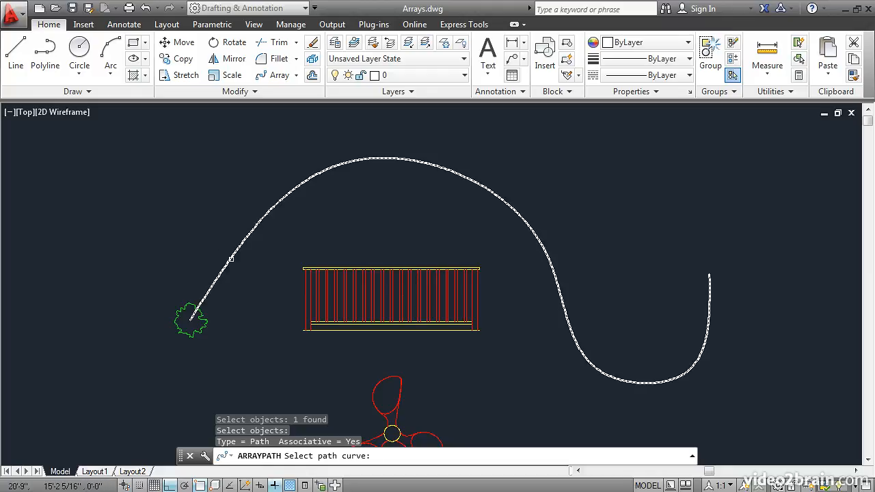
left_click(231, 258)
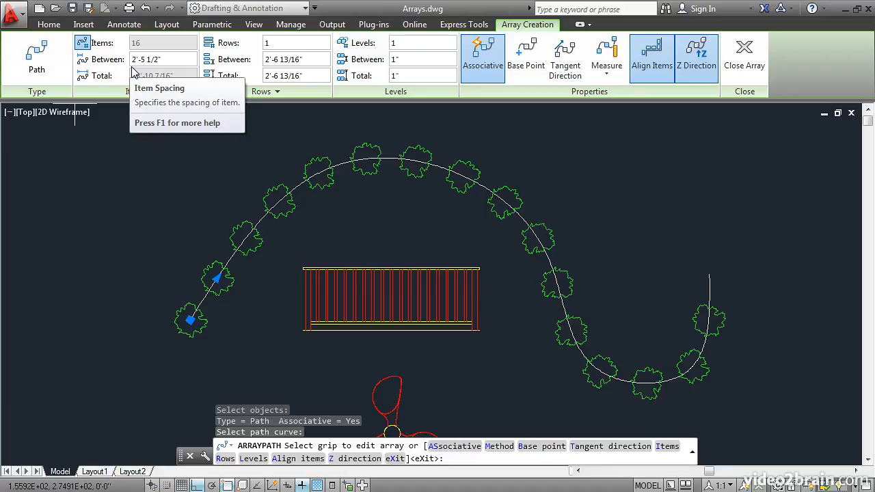
- Set the spacing between items in the shrub path array to 4'
left_click(165, 61)
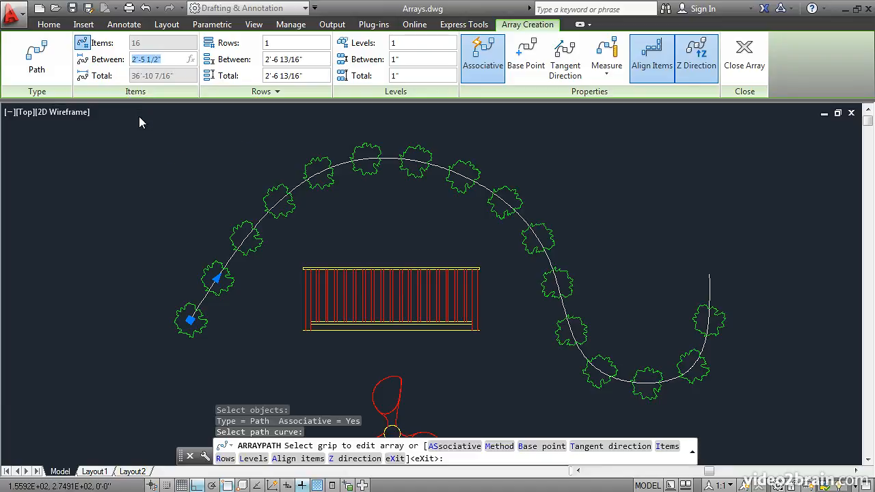
type("4'")
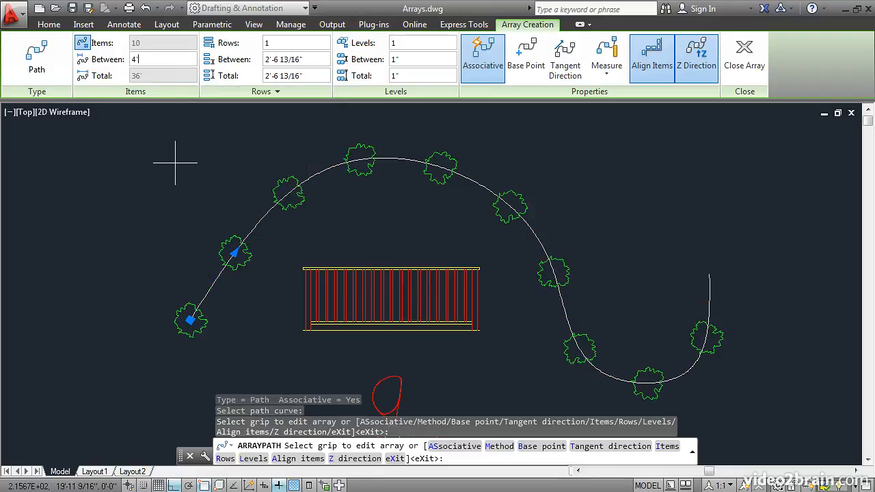
- Turn Align Items off and back on for the shrub path array, and finish the array
left_click(652, 63)
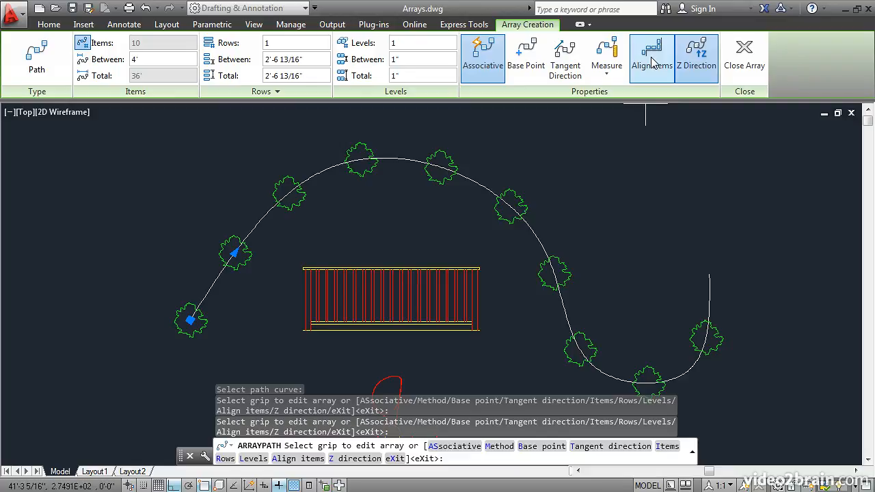
left_click(653, 63)
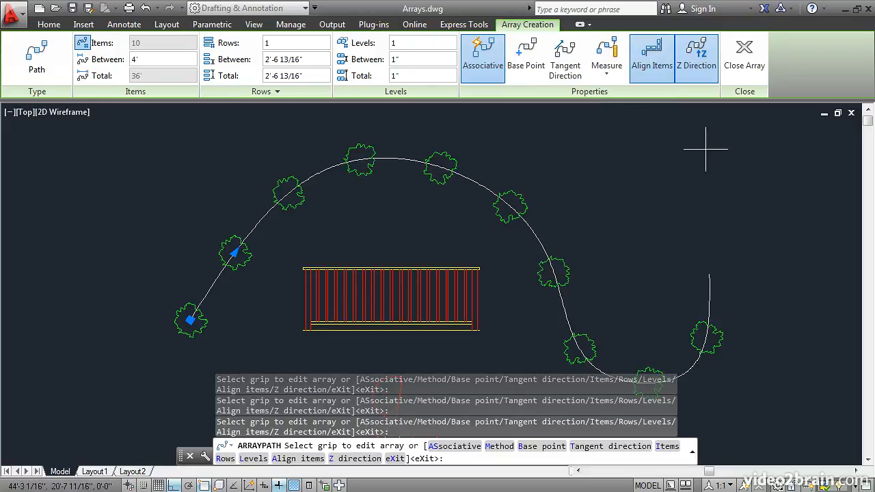
left_click(745, 59)
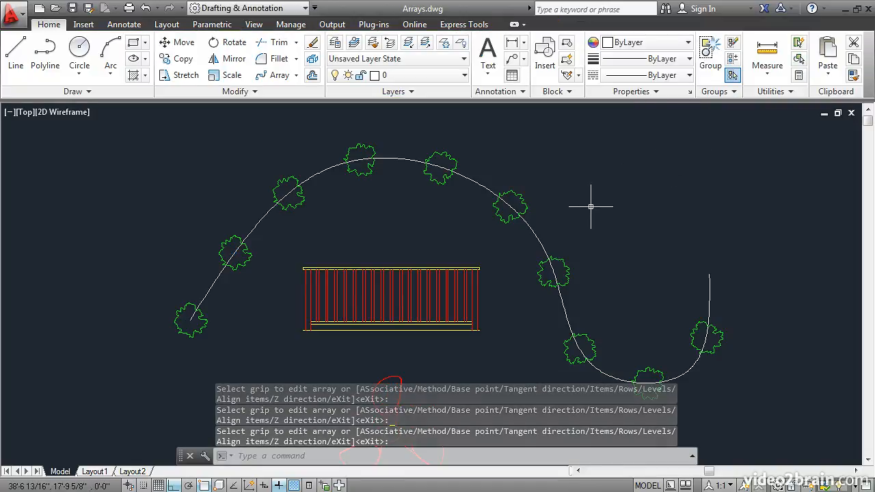
- Turn Ortho off while stretching the white curve's free end, and place that end farther right and lower, below its neighbouring fit point
left_click(532, 234)
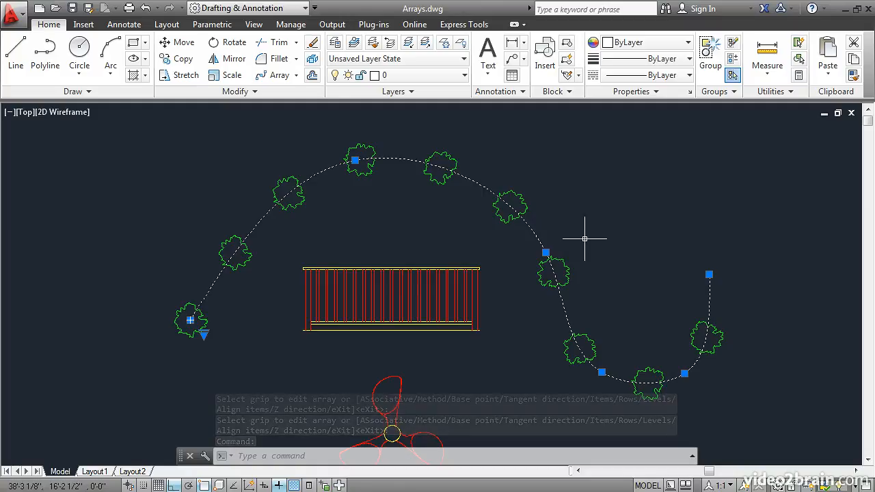
left_click(709, 275)
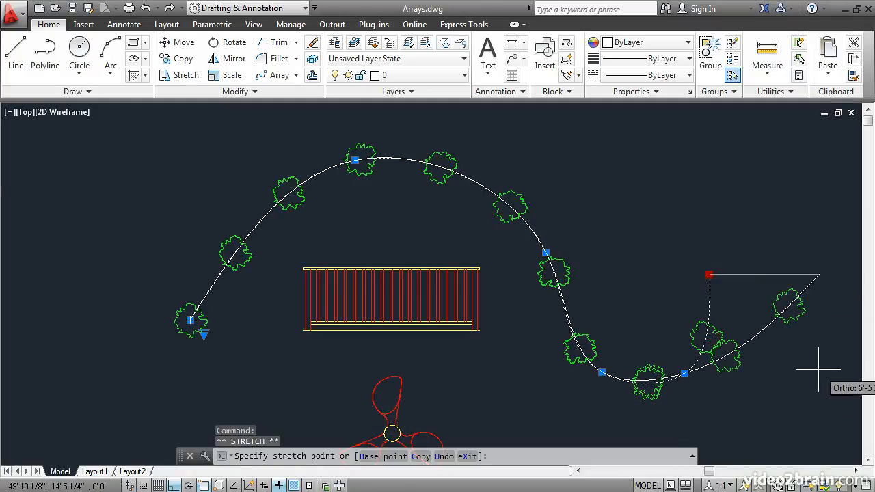
left_click(174, 485)
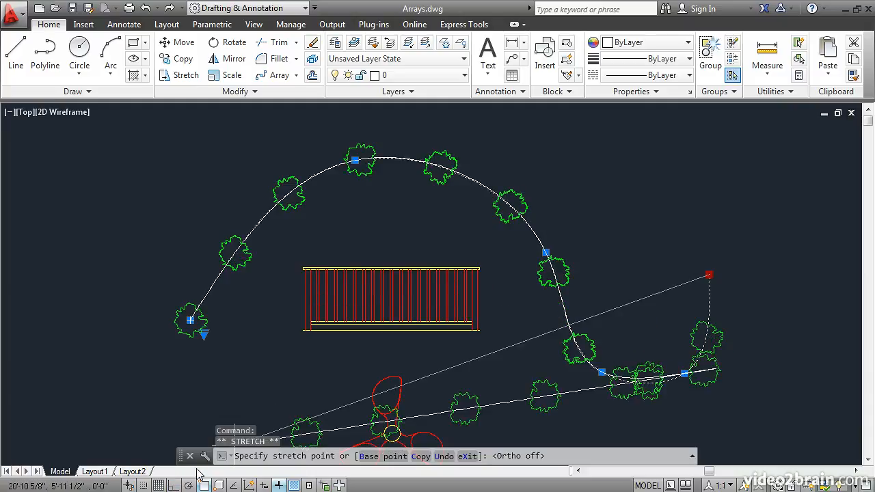
left_click(825, 401)
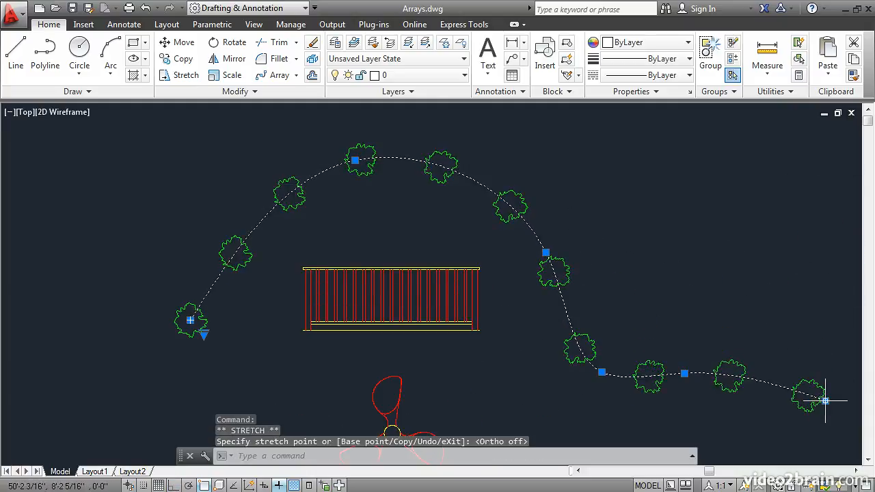
- Reshape the white curve by moving the fit point in its dip up and right, and the preceding one up above the railing's height
left_click(602, 373)
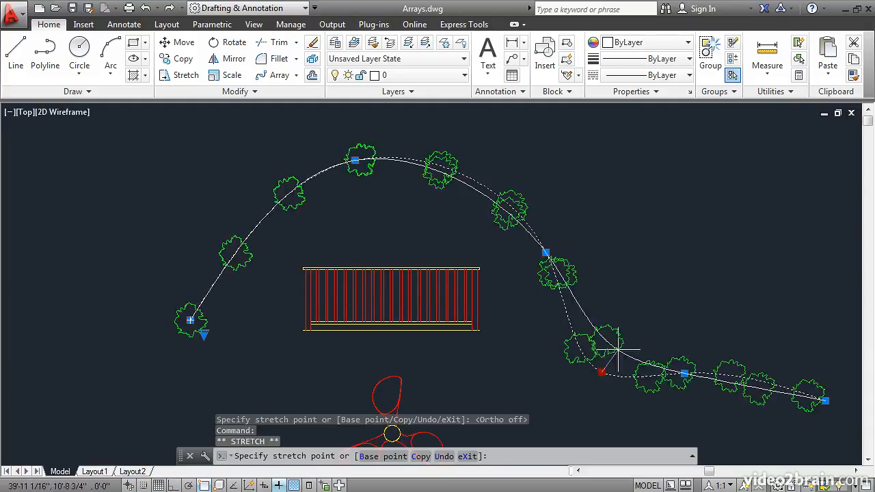
left_click(685, 232)
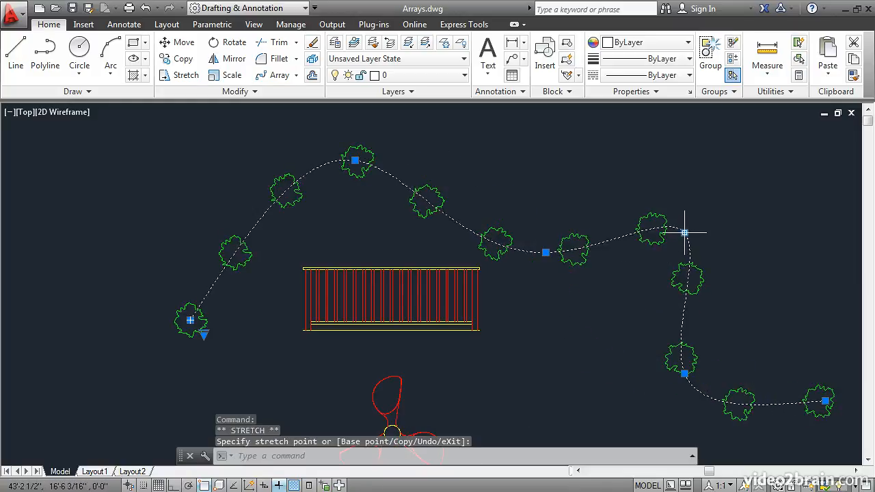
left_click(545, 252)
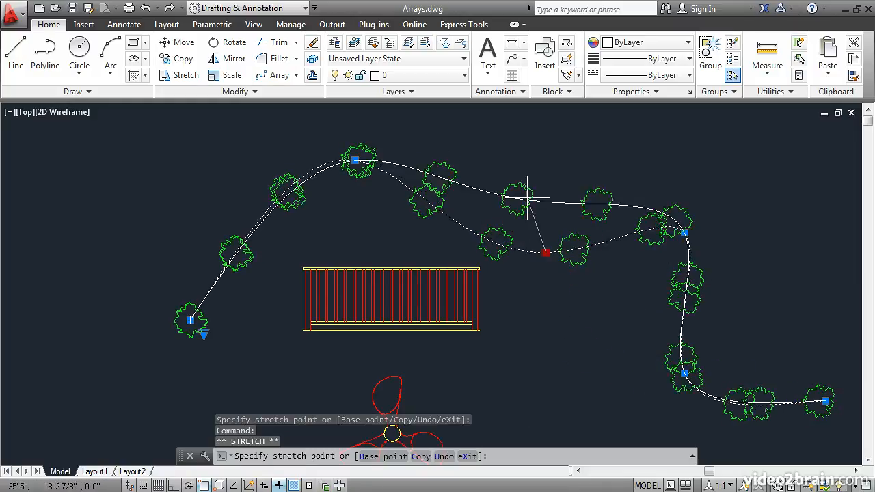
left_click(531, 156)
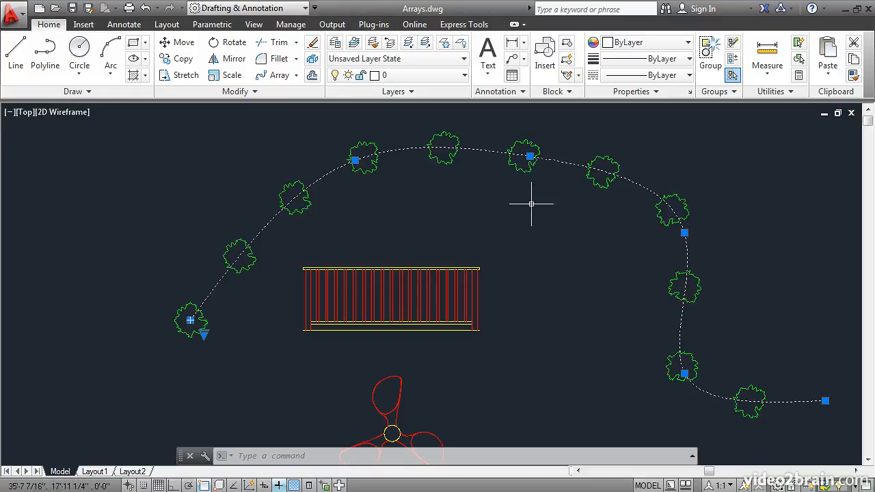
key("Escape")
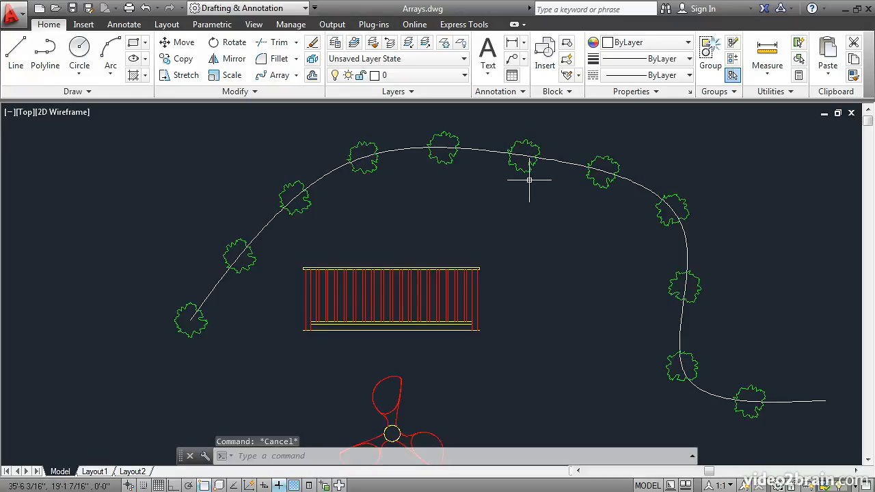
- Start Replace Item on the shrub path array, using the yellow propeller hub circle as replacement object with its centroid as base point
left_click(525, 171)
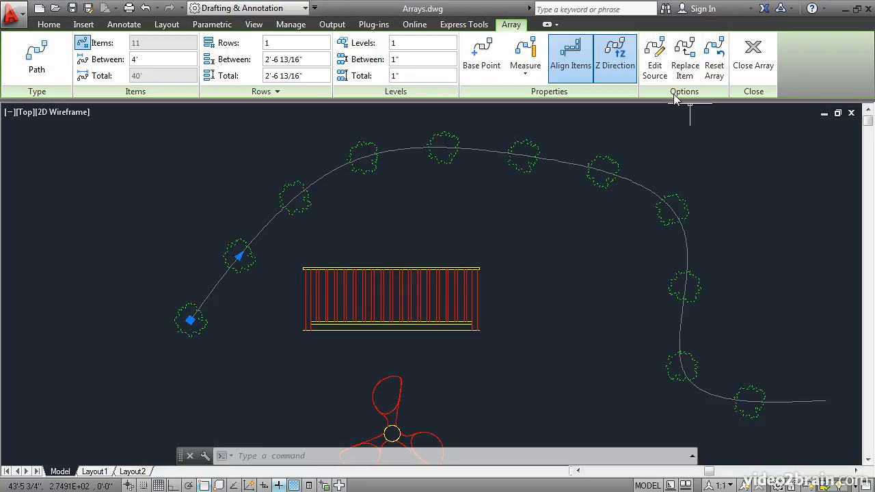
left_click(685, 57)
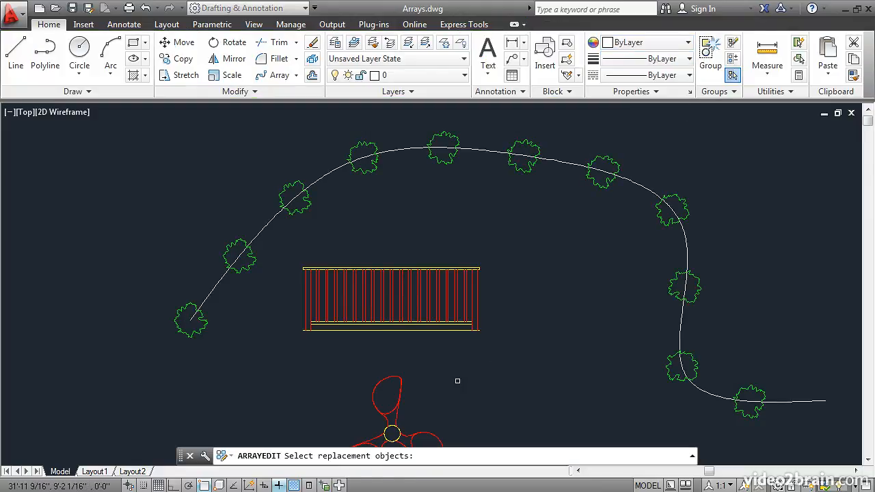
scroll(465, 307, "down", 2)
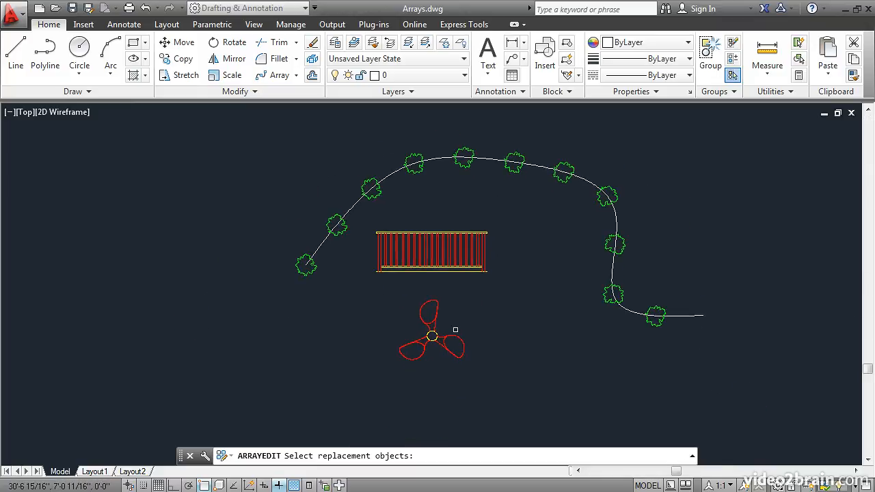
scroll(455, 330, "up", 4)
scroll(456, 330, "up", 2)
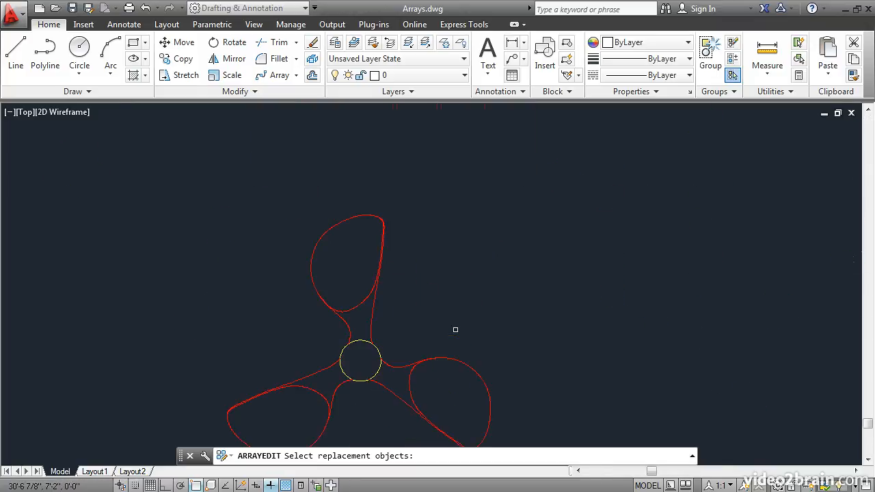
left_click(379, 370)
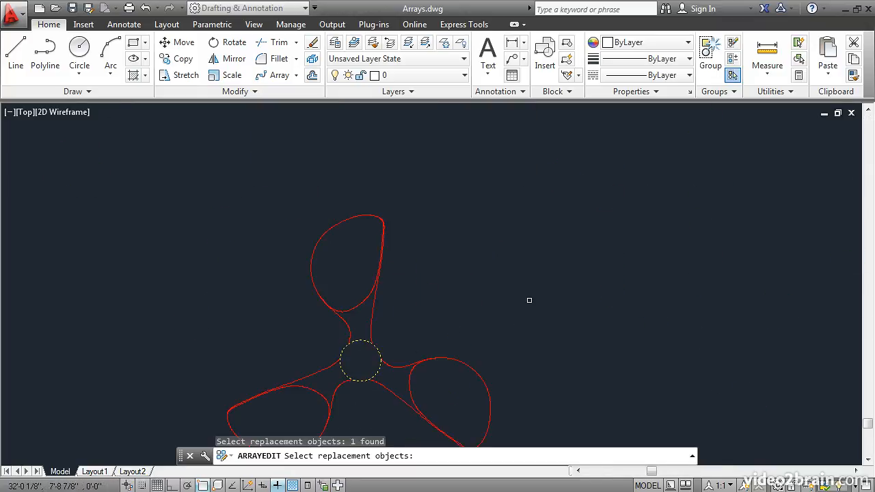
key("Return")
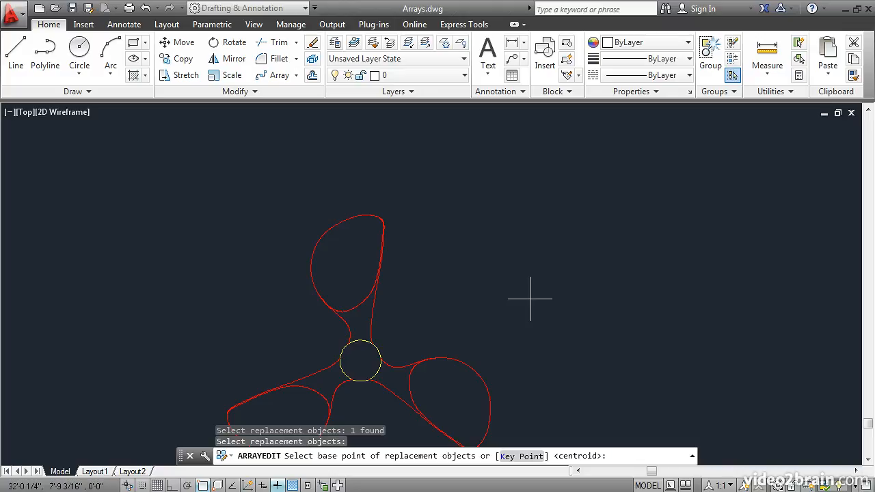
key("Return")
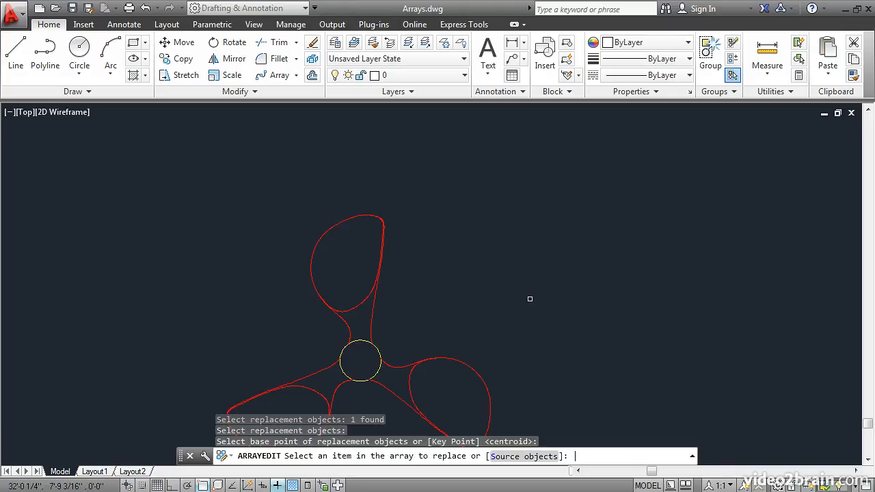
- Replace the seventh shrub along the curve with the circle, and finish editing the array
scroll(523, 274, "down", 5)
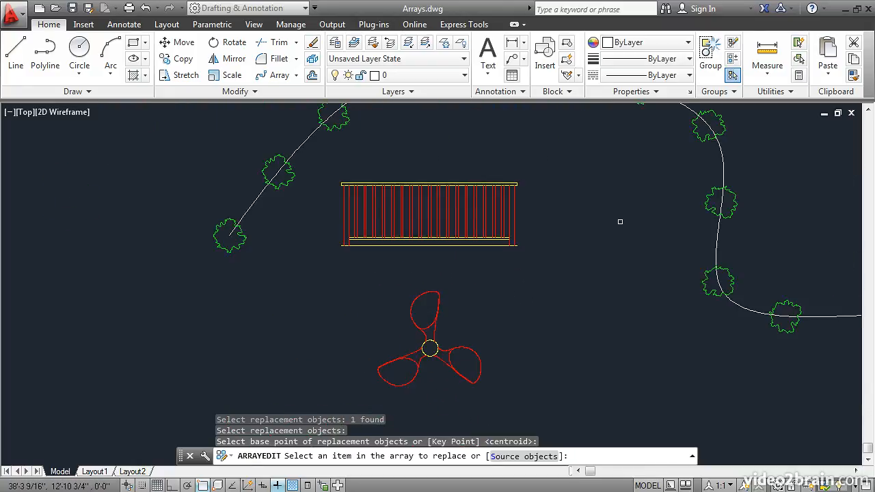
middle_click_drag(645, 185, 553, 287)
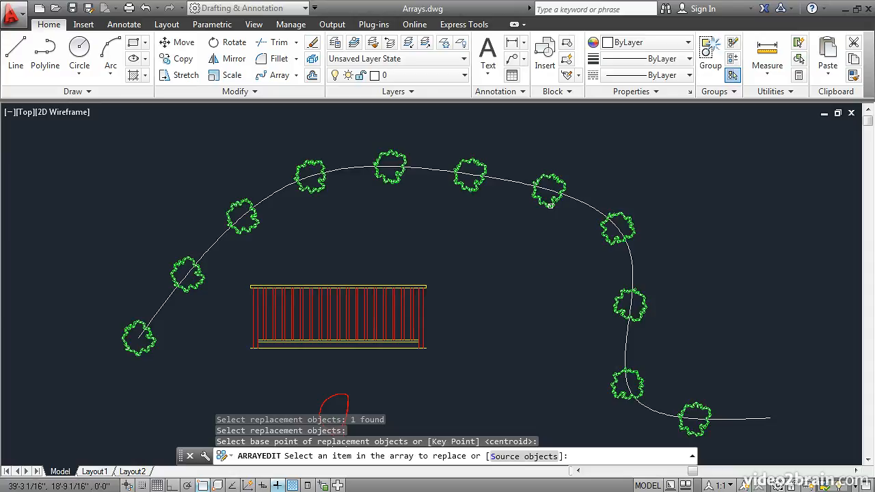
left_click(550, 204)
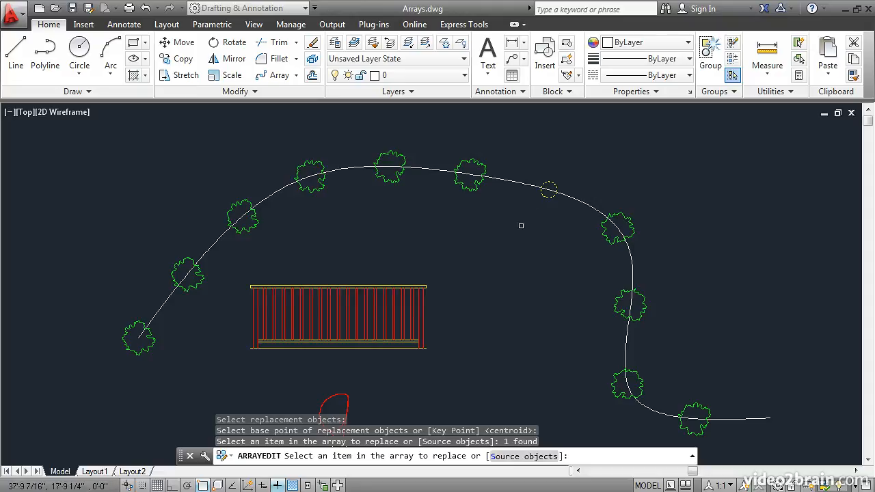
key("Return")
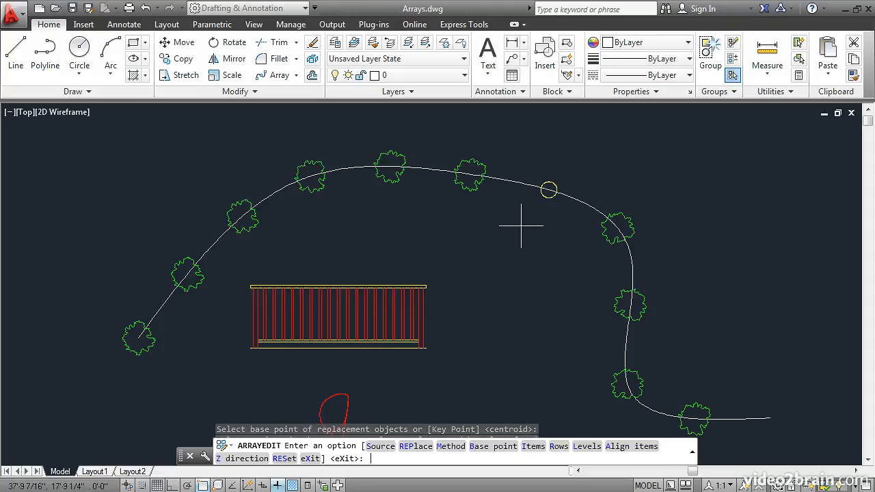
key("Return")
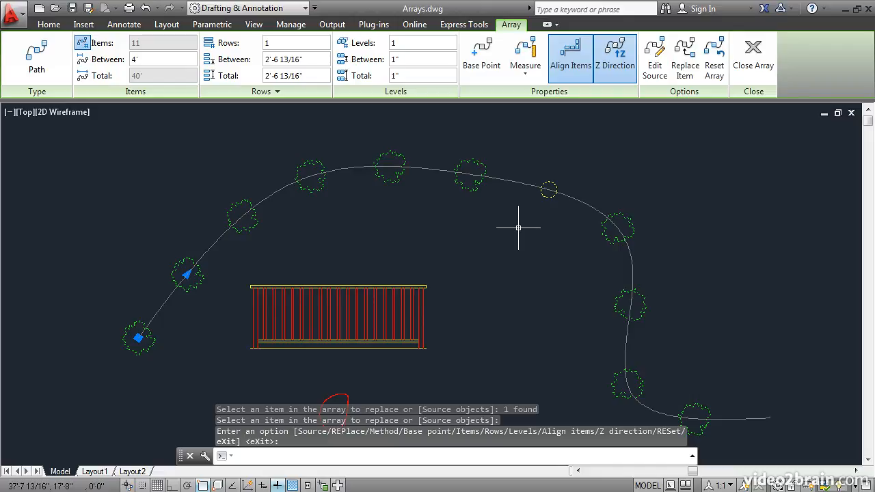
left_click(754, 54)
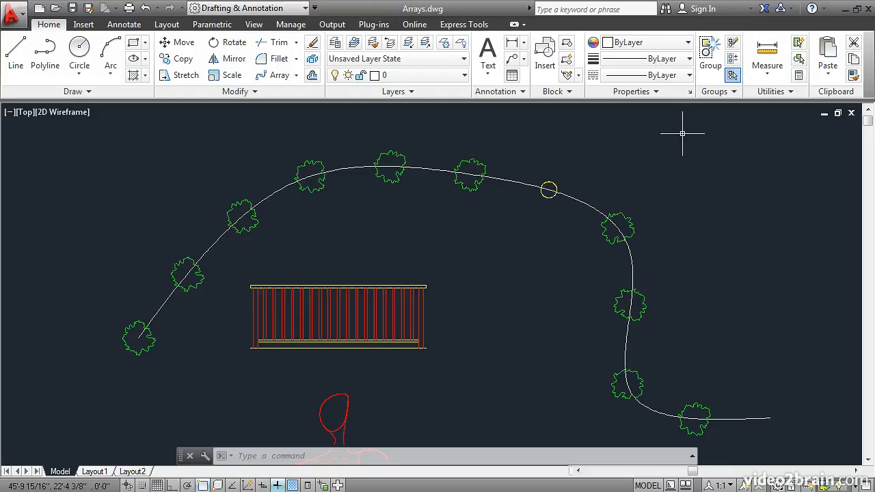